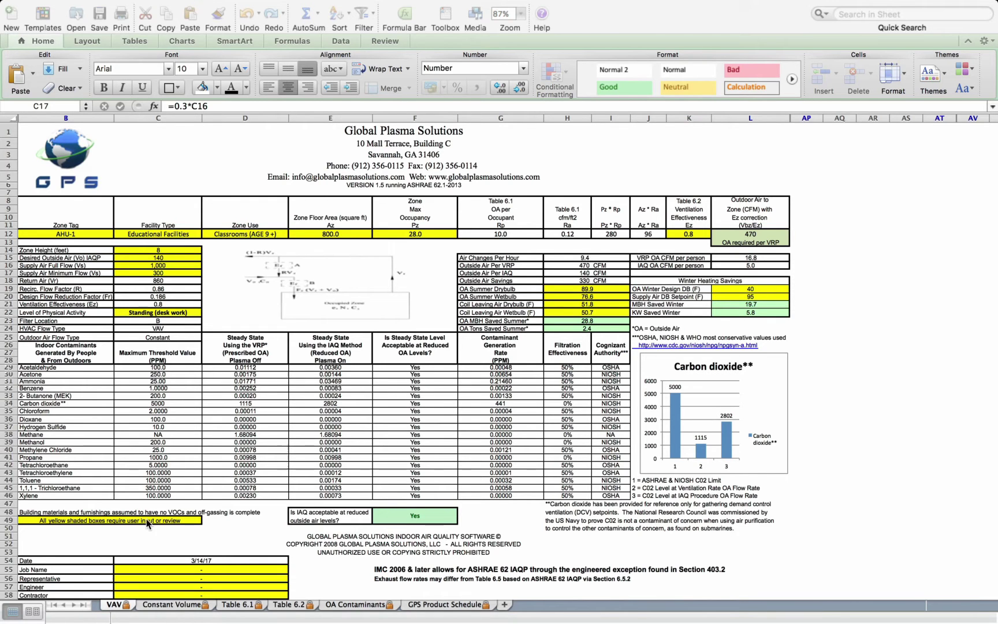
# Step: Rename the zone tag to RTU-1
pyautogui.click(92, 232)
pyautogui.click(70, 233)
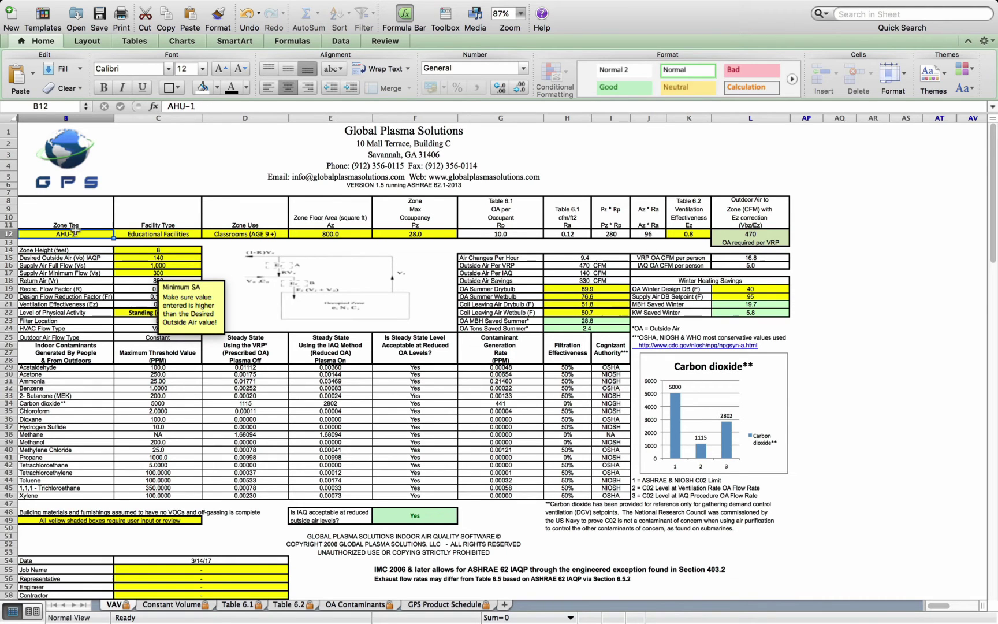
pyautogui.write('RTU-1')
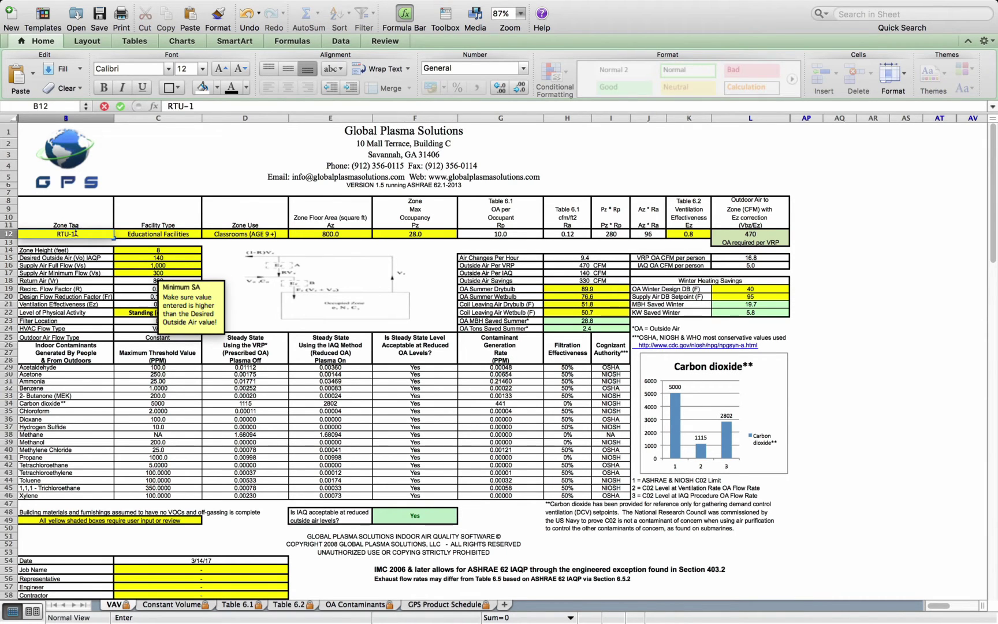
pyautogui.press('Tab')
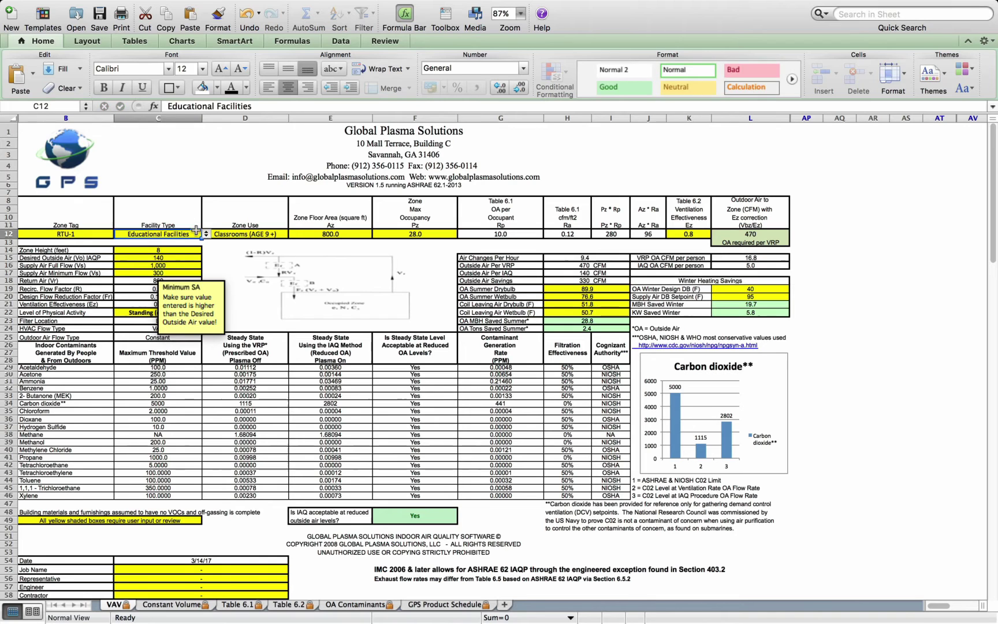
# Step: Keep Educational Facilities as the facility type and Classrooms (AGE 9 +) as the zone use
pyautogui.click(206, 234)
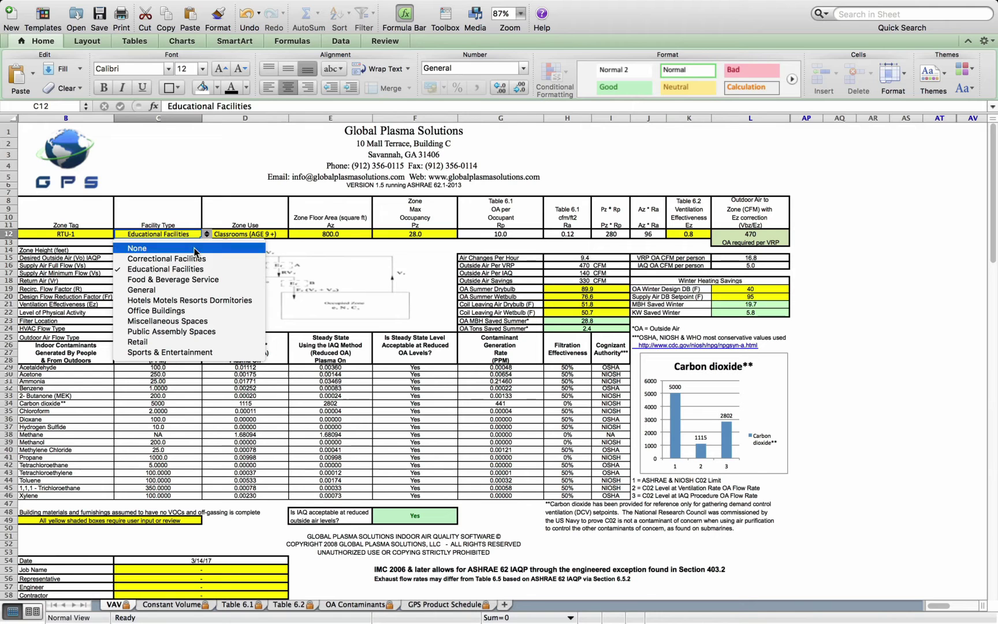
pyautogui.click(185, 271)
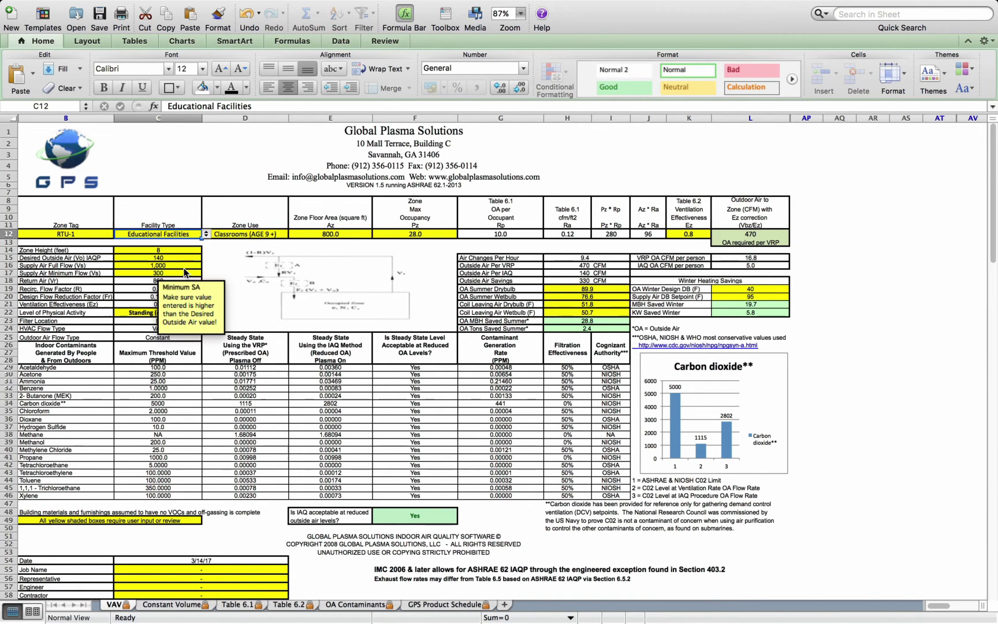
pyautogui.click(247, 233)
pyautogui.click(293, 233)
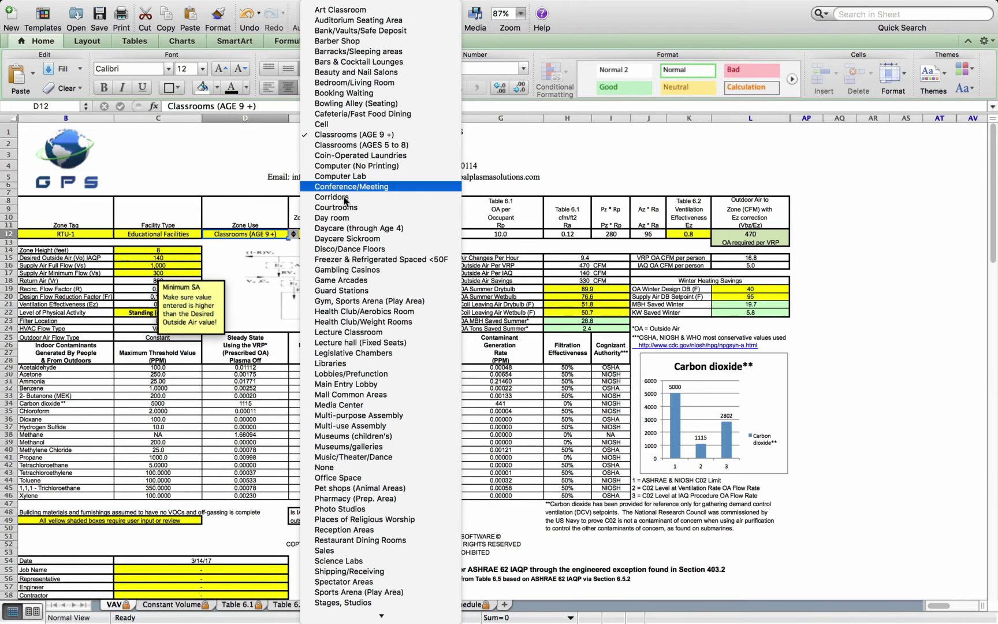
pyautogui.click(338, 135)
# Step: Enter a 900 sq ft floor area and a maximum occupancy of 30
pyautogui.click(340, 231)
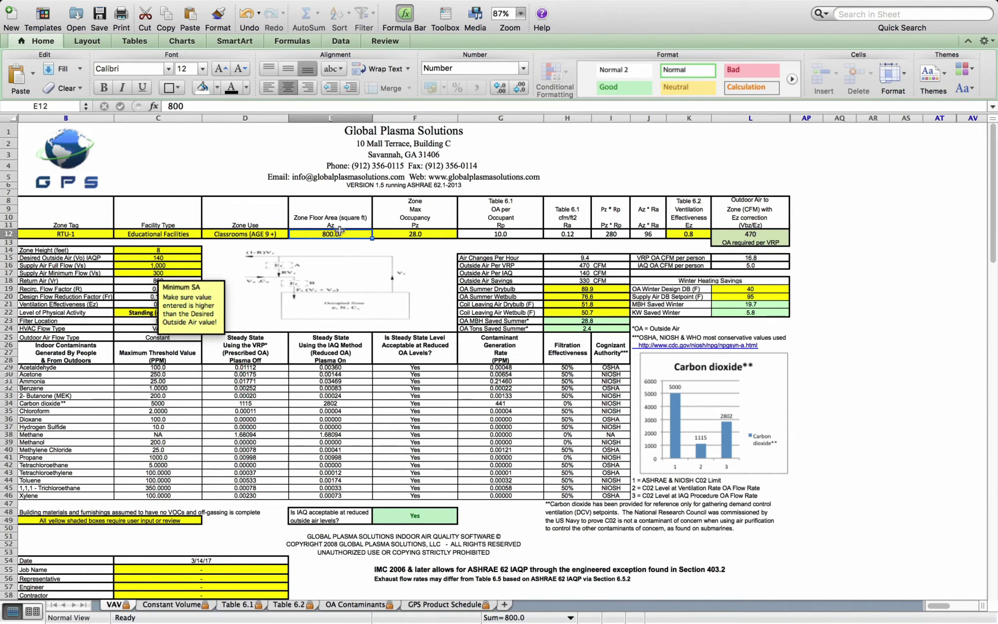
pyautogui.write('900')
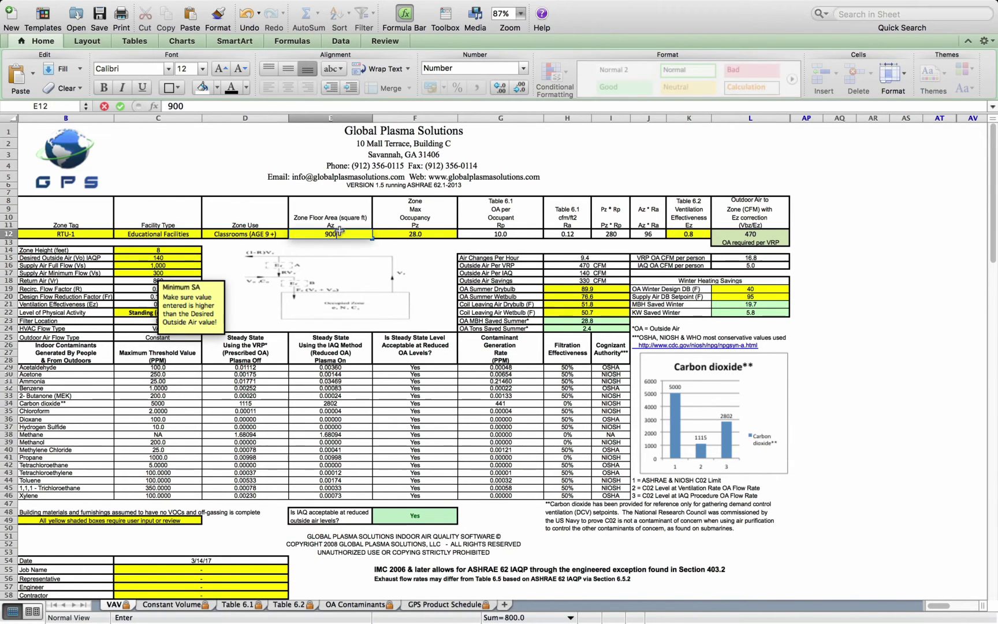
pyautogui.press('Tab')
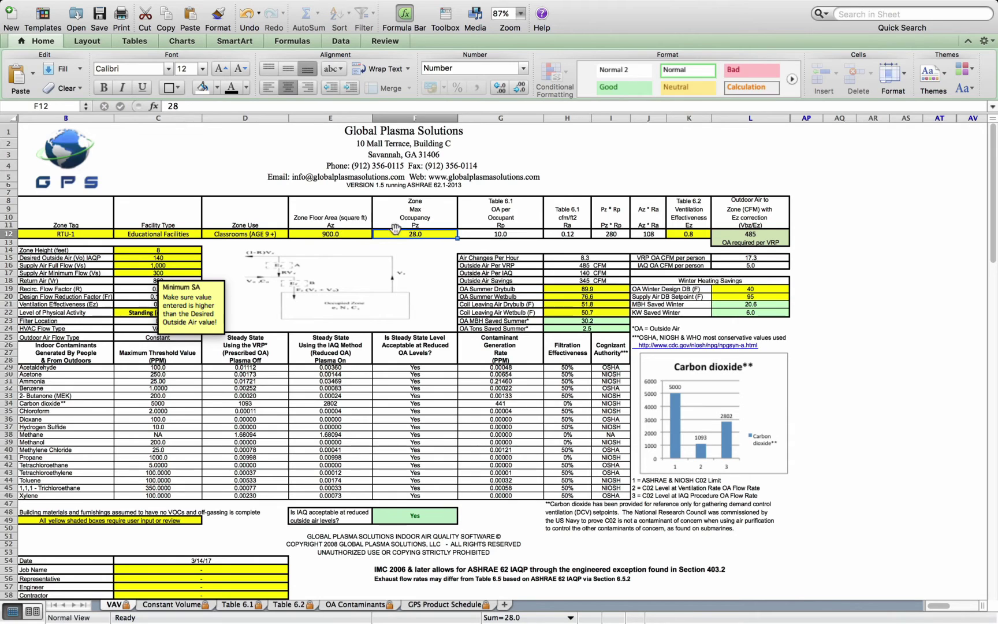
pyautogui.write('30')
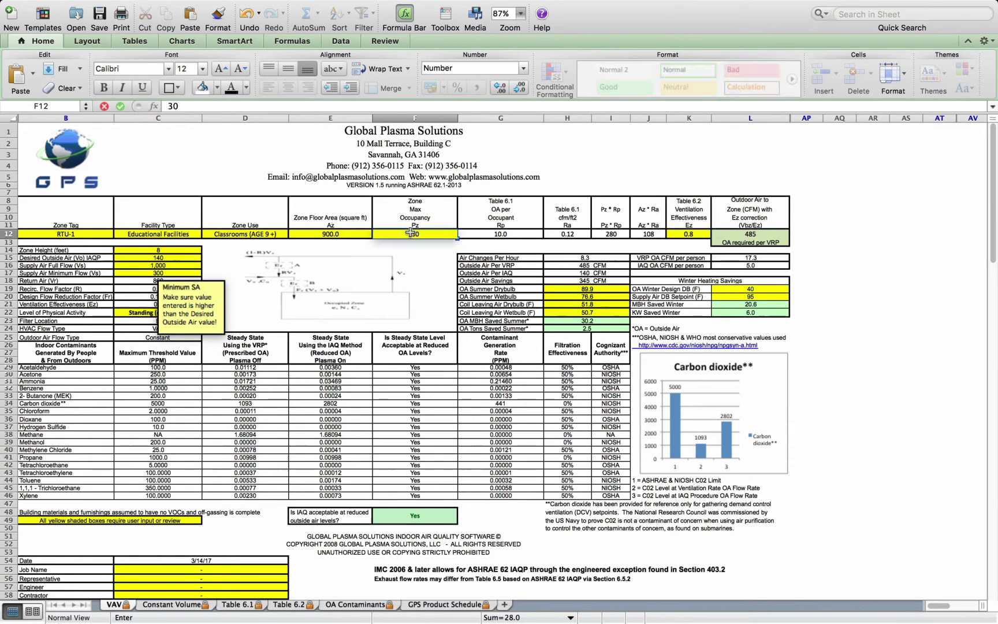
pyautogui.press('Tab')
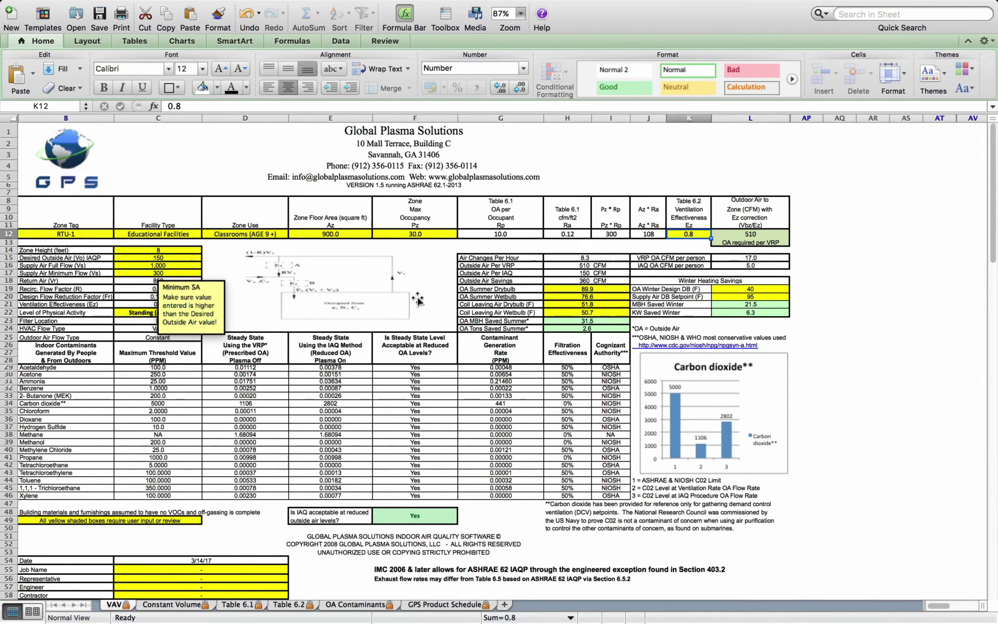
# Step: Switch to the Table 6.2 sheet and look up the 1.2 Ez value
pyautogui.click(297, 605)
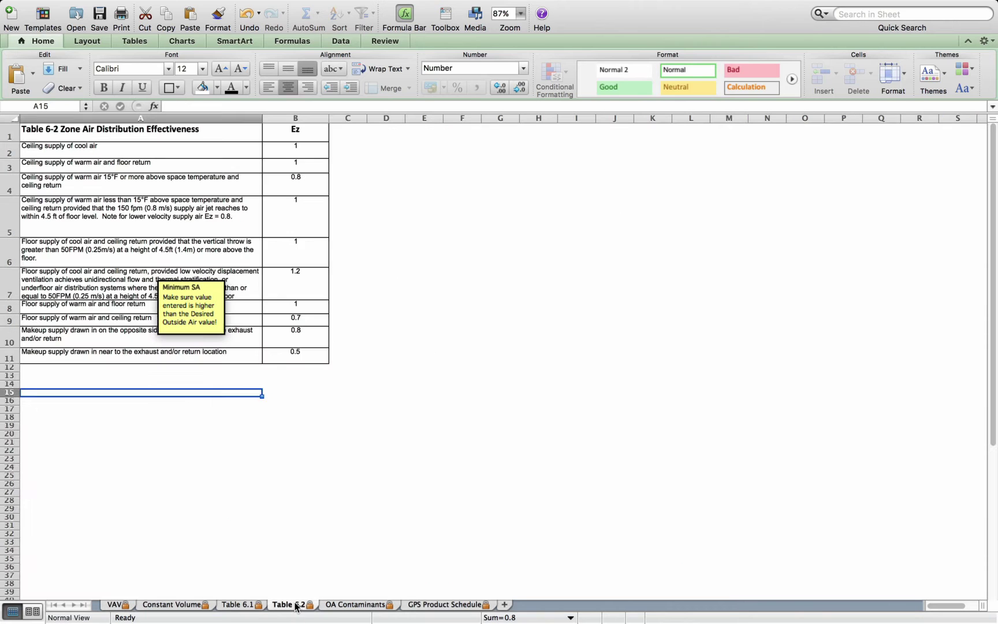
pyautogui.click(289, 270)
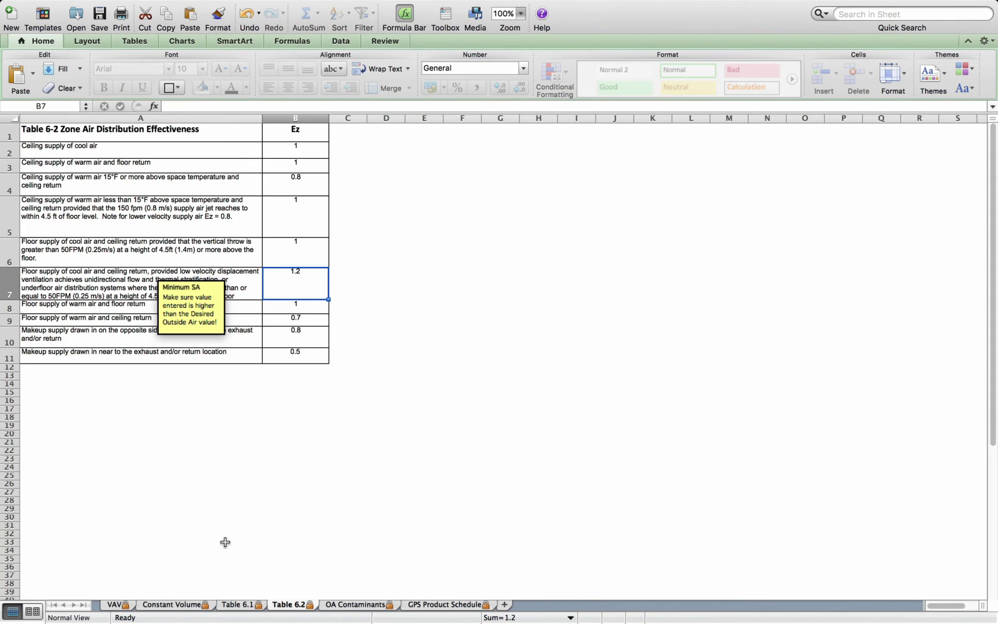
# Step: Return to the VAV sheet and inspect the supply air full flow and minimum supply airflow formula
pyautogui.click(117, 605)
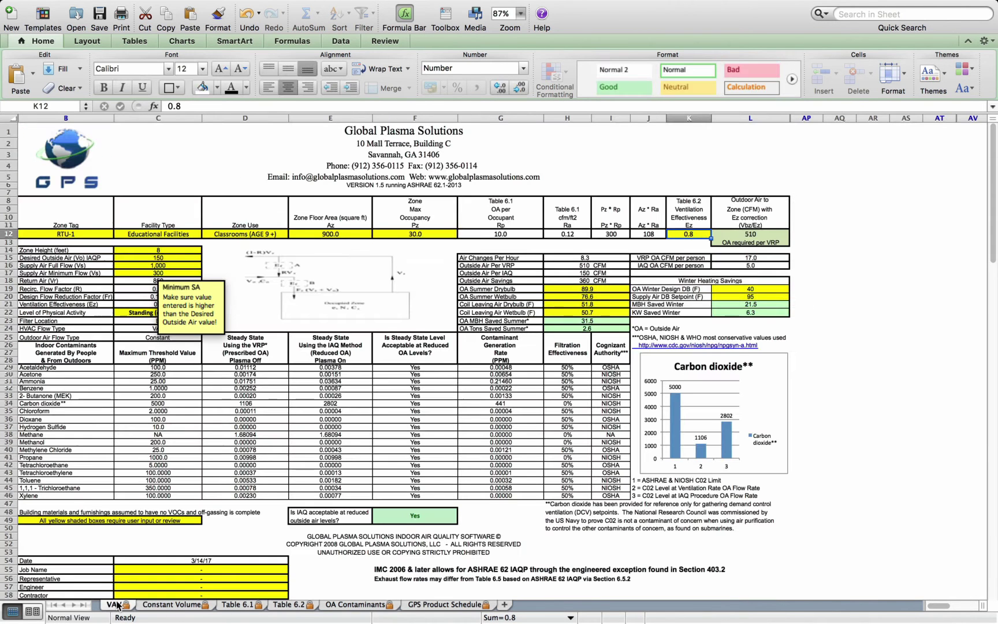
pyautogui.click(167, 267)
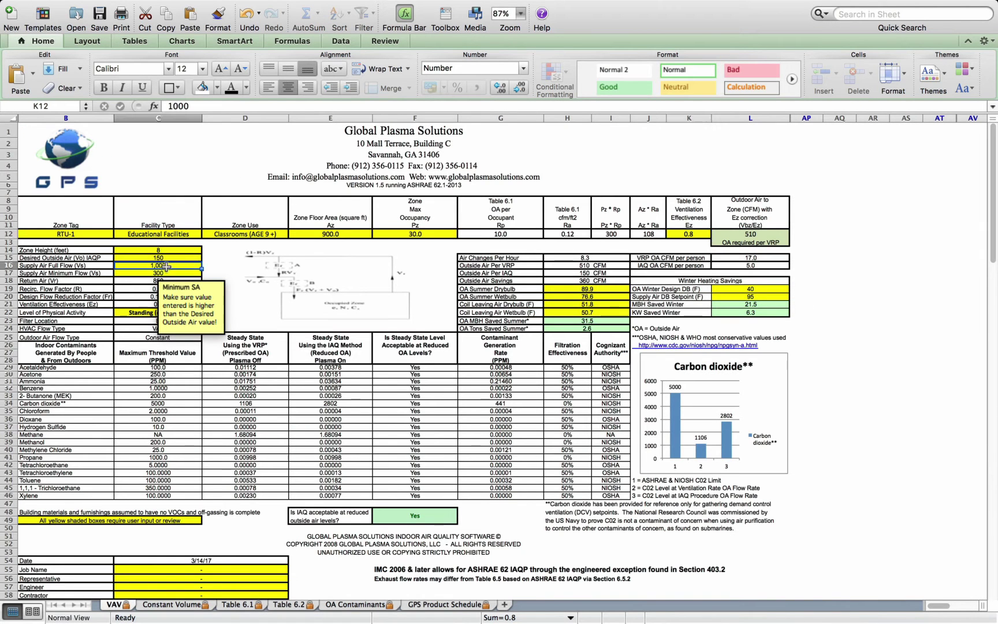
pyautogui.click(152, 273)
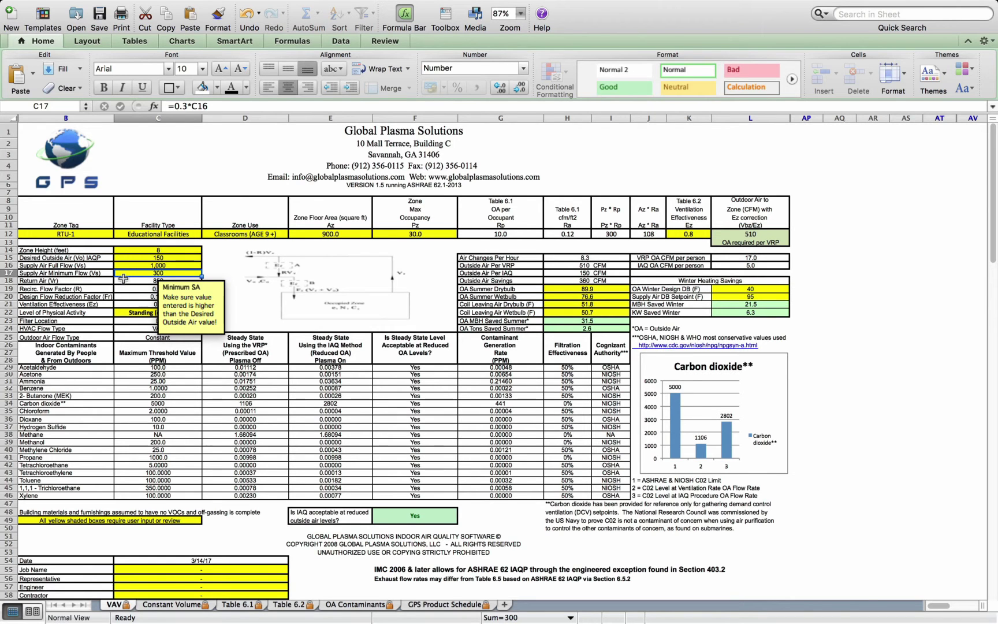
# Step: Enter a 9-foot zone height, then recheck supply airflow and the desired outside air formula
pyautogui.click(123, 249)
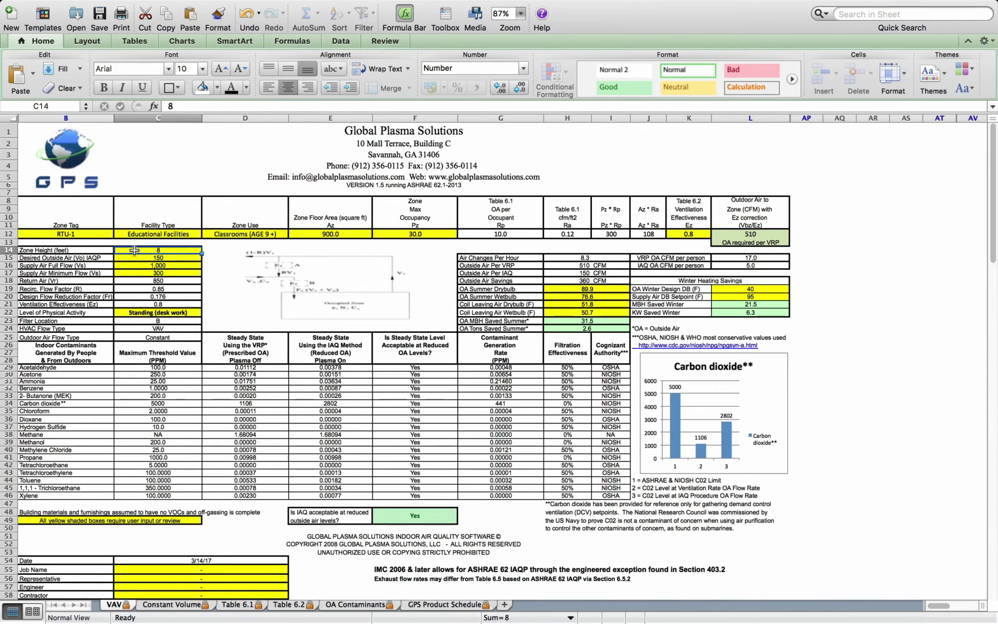
pyautogui.write('9')
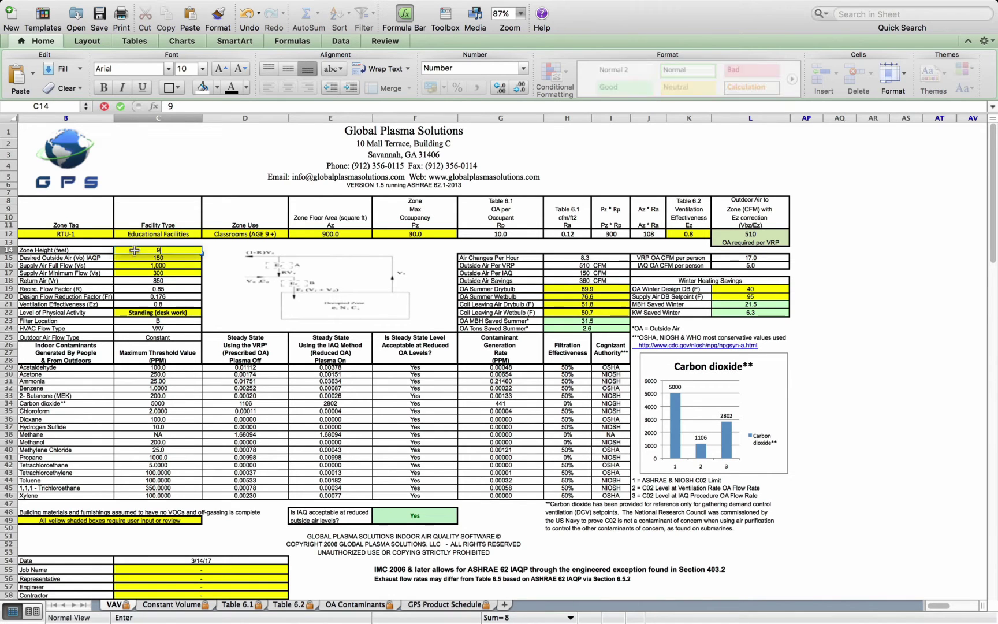
pyautogui.press('Return')
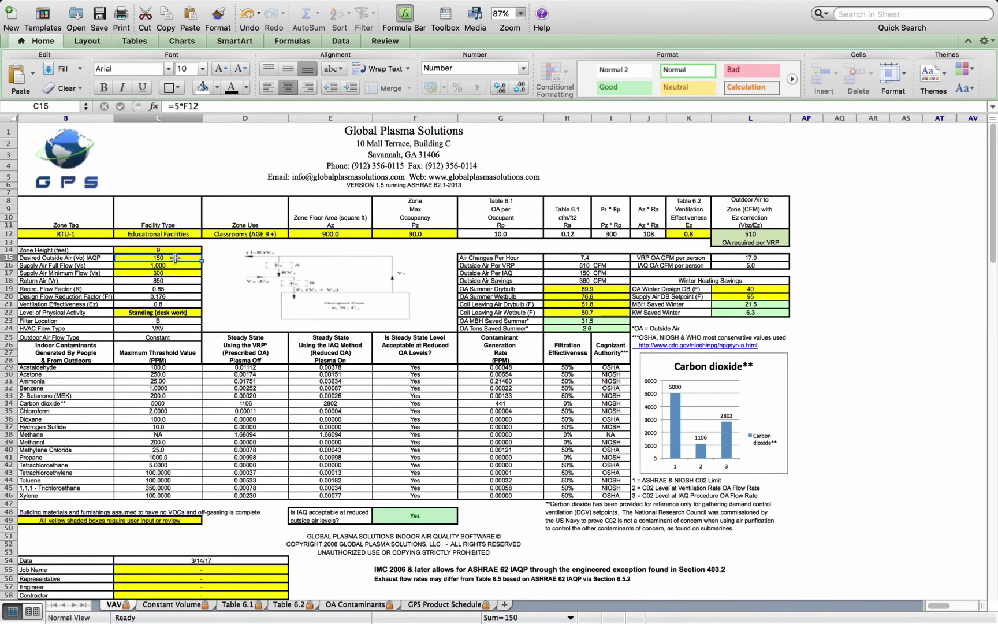
pyautogui.click(158, 266)
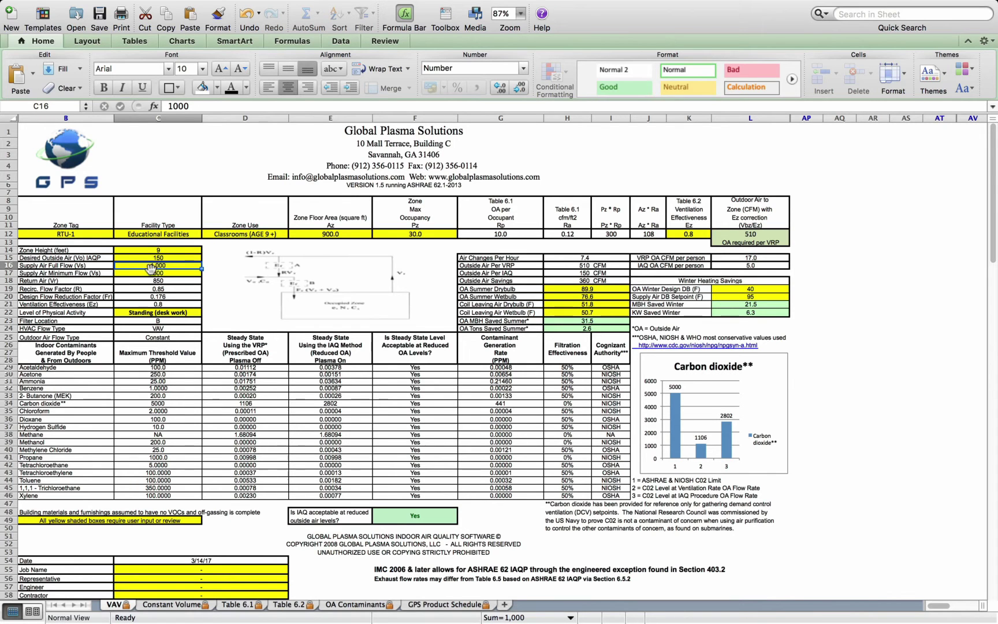
pyautogui.click(148, 272)
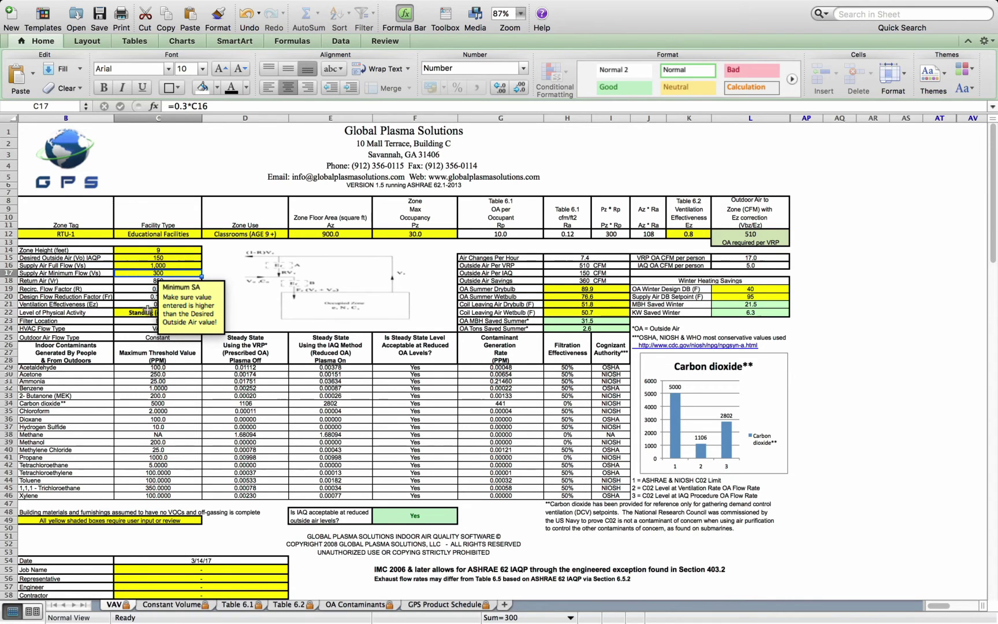
pyautogui.click(146, 258)
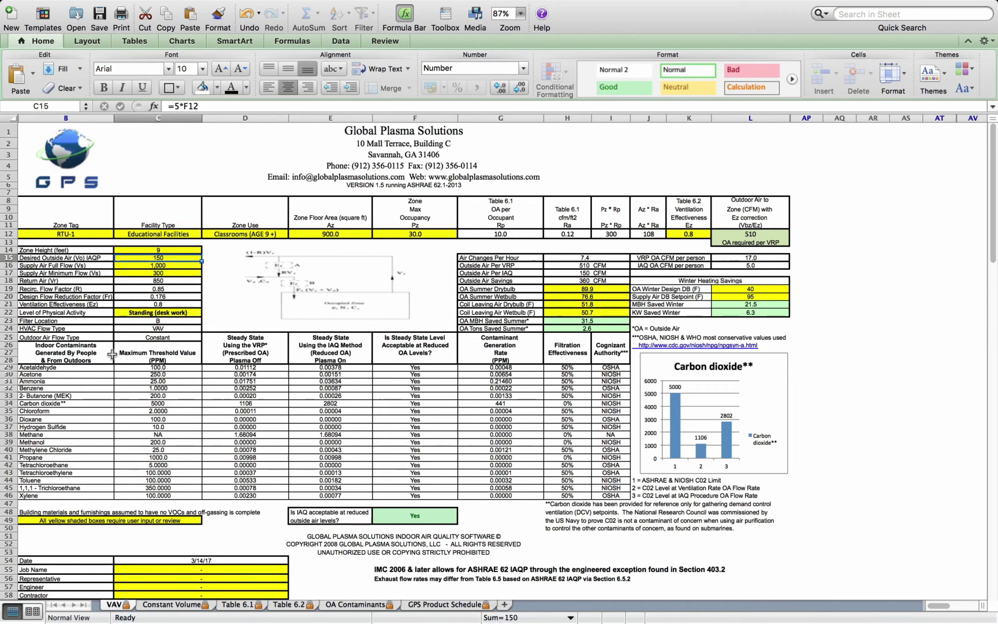
# Step: Try Sedentary and Exhausting Effort activity levels, then settle on Standing (desk work)
pyautogui.click(149, 313)
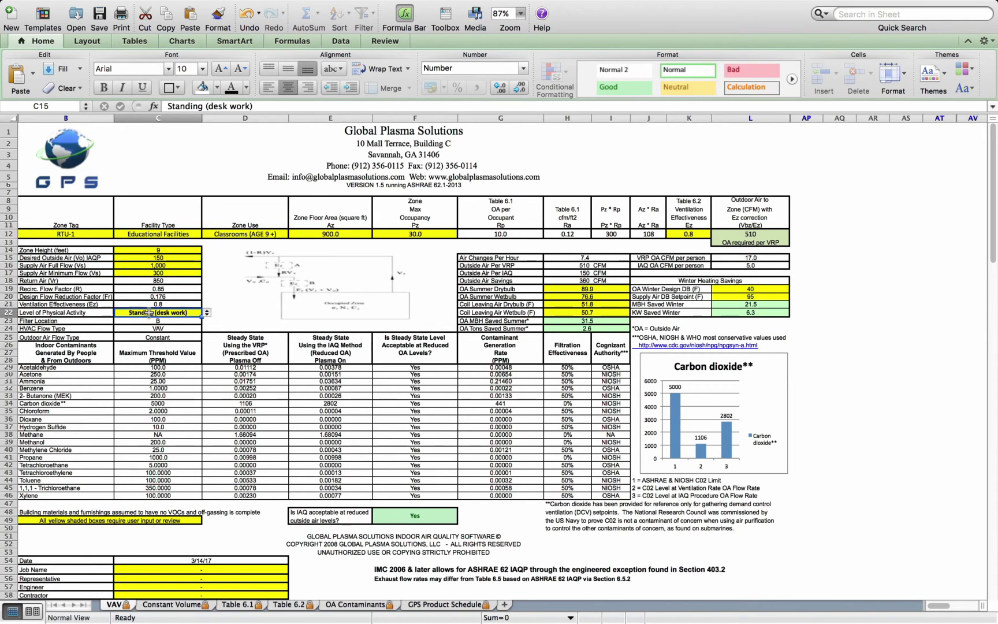
pyautogui.click(207, 313)
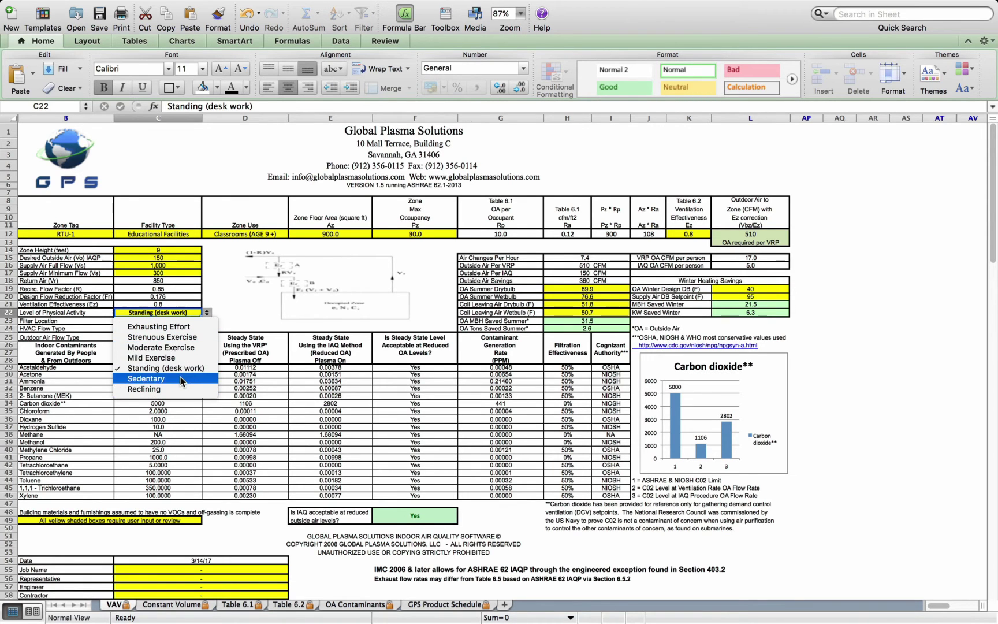
pyautogui.click(183, 379)
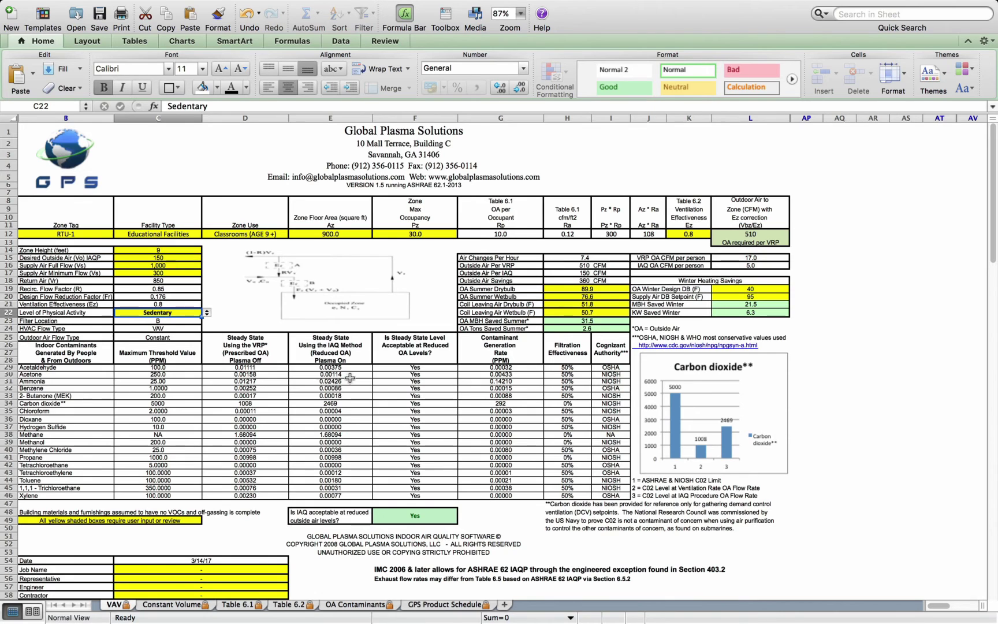
pyautogui.click(207, 313)
pyautogui.click(193, 328)
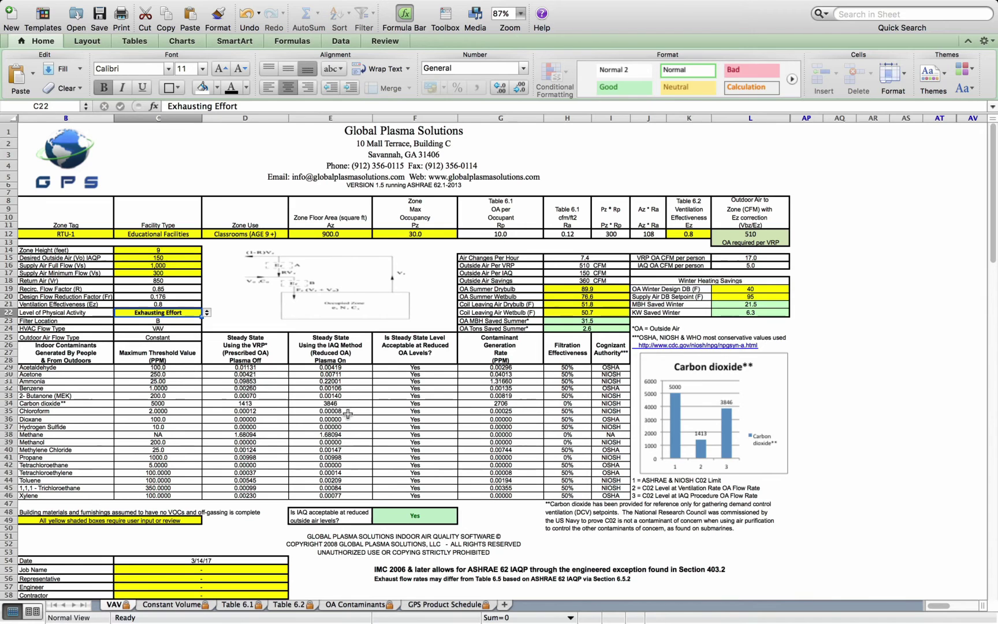
pyautogui.click(206, 314)
pyautogui.click(186, 369)
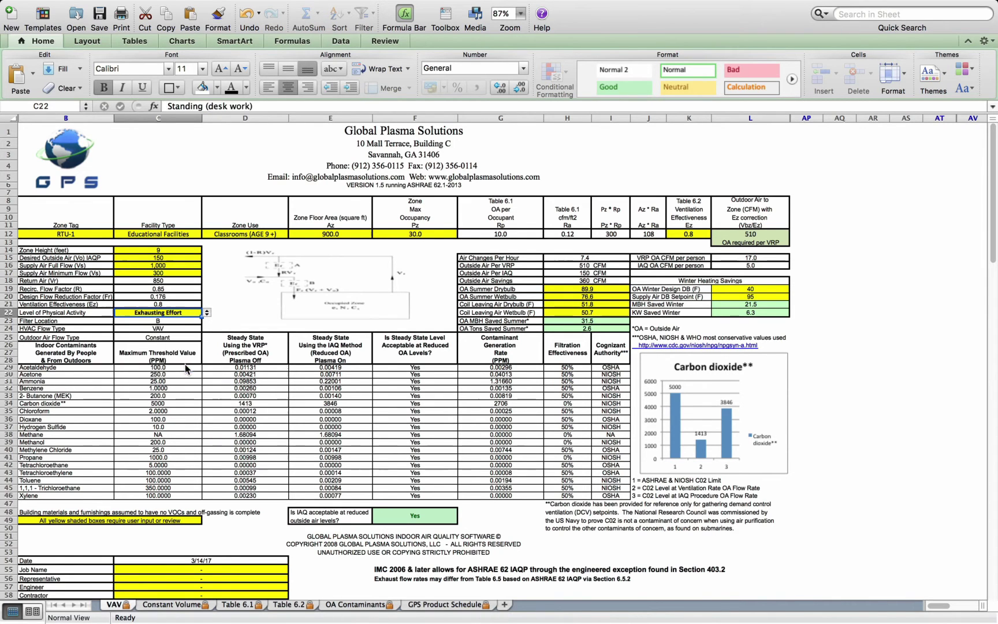
pyautogui.scroll(-1, 331, 417)
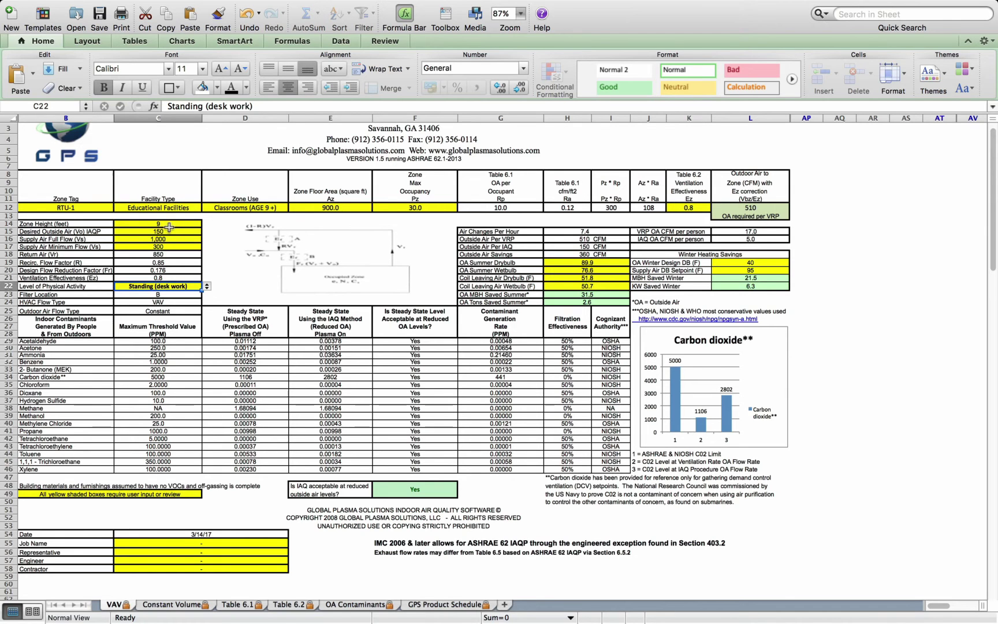
# Step: Enter 95 drybulb, 80 wetbulb and 55 for both coil leaving temperatures, then check winter values
pyautogui.click(589, 263)
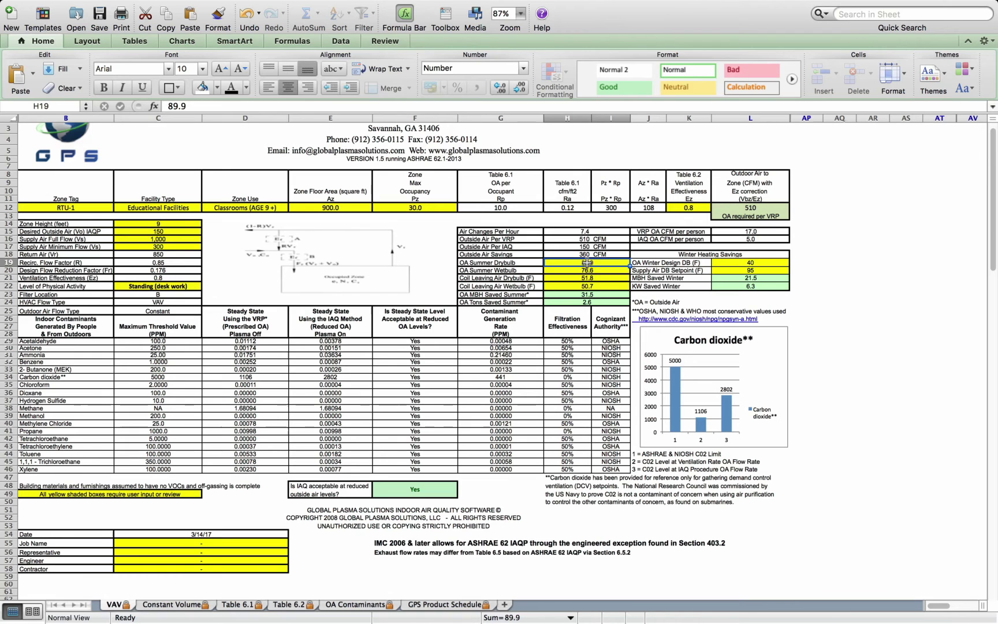
pyautogui.write('95')
pyautogui.press('Return')
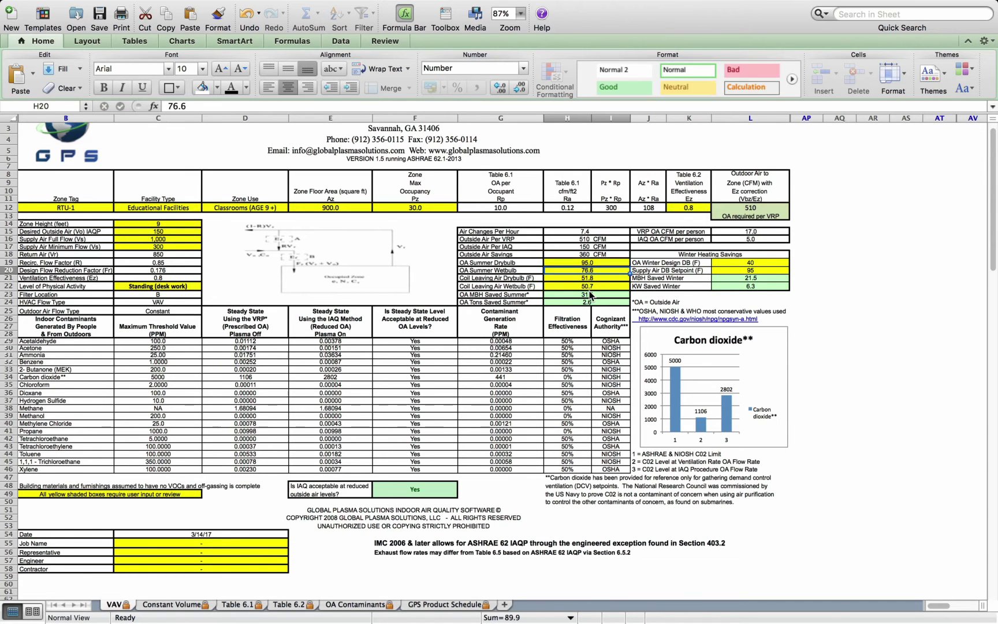
pyautogui.write('80')
pyautogui.press('Return')
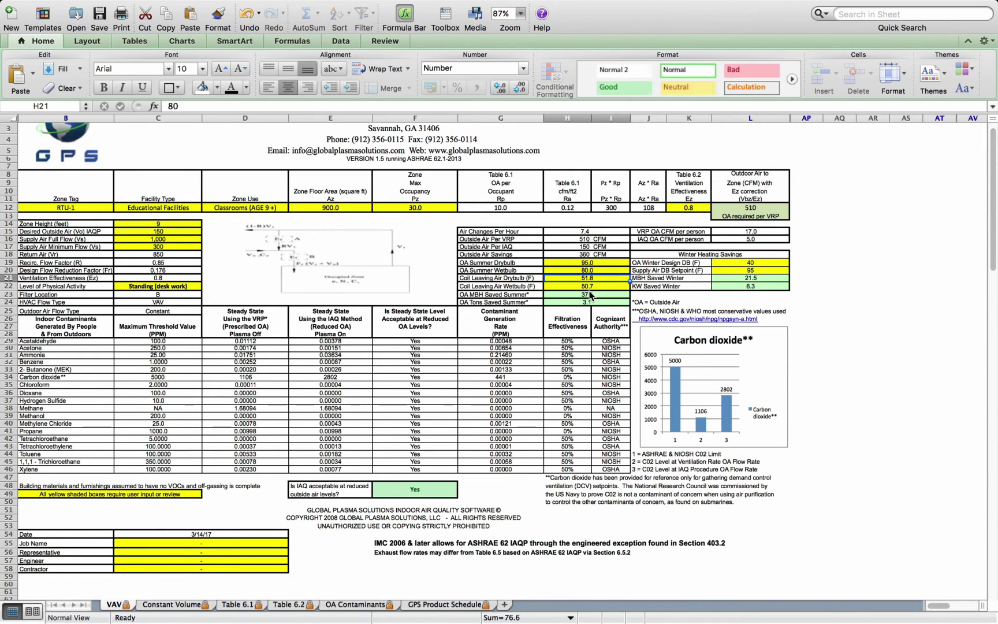
pyautogui.write('55')
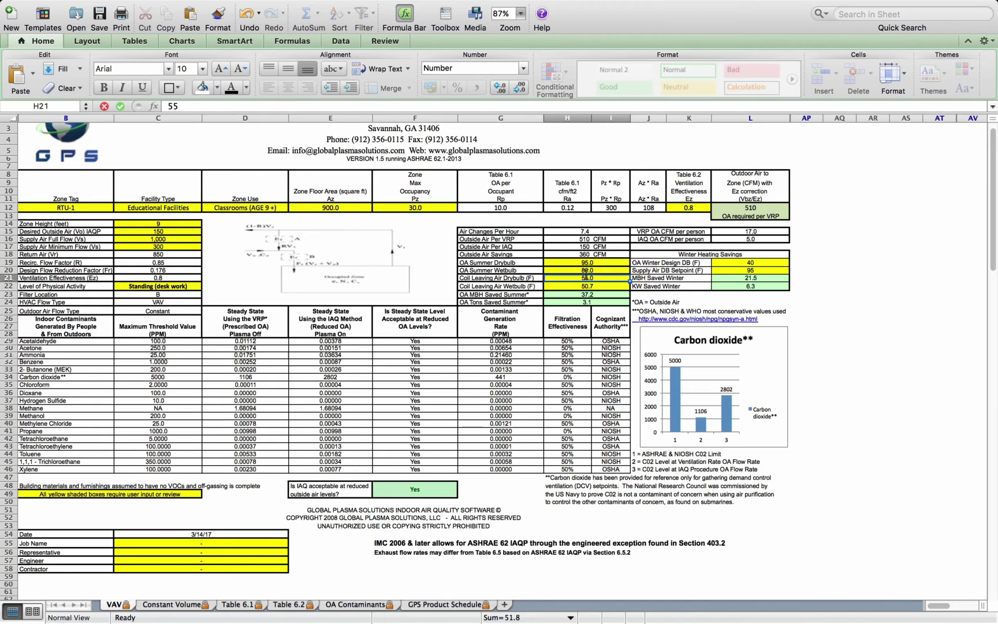
pyautogui.press('Return')
pyautogui.write('55')
pyautogui.press('Return')
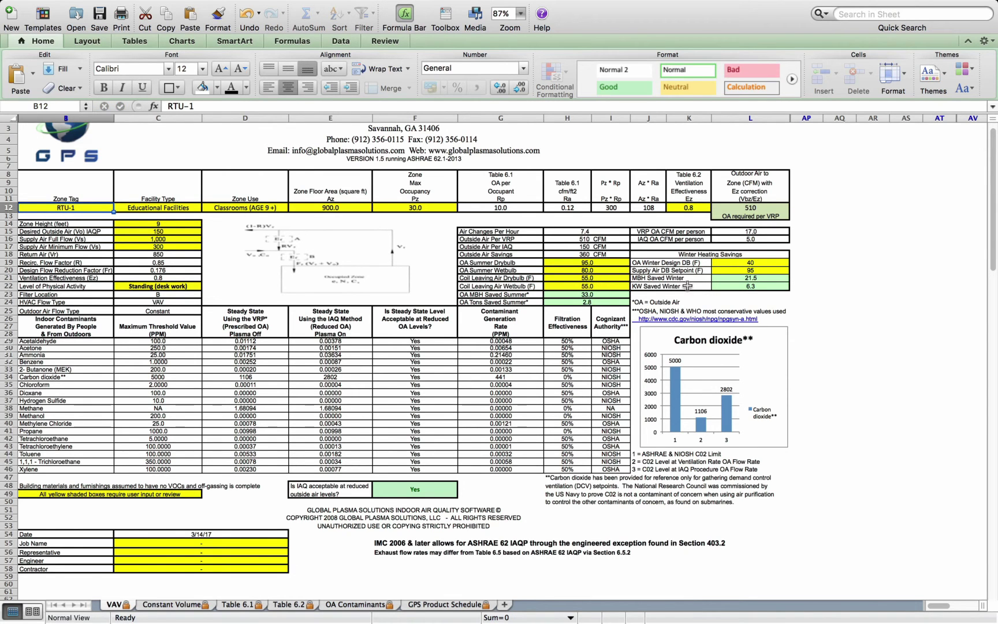
pyautogui.click(731, 264)
pyautogui.click(720, 271)
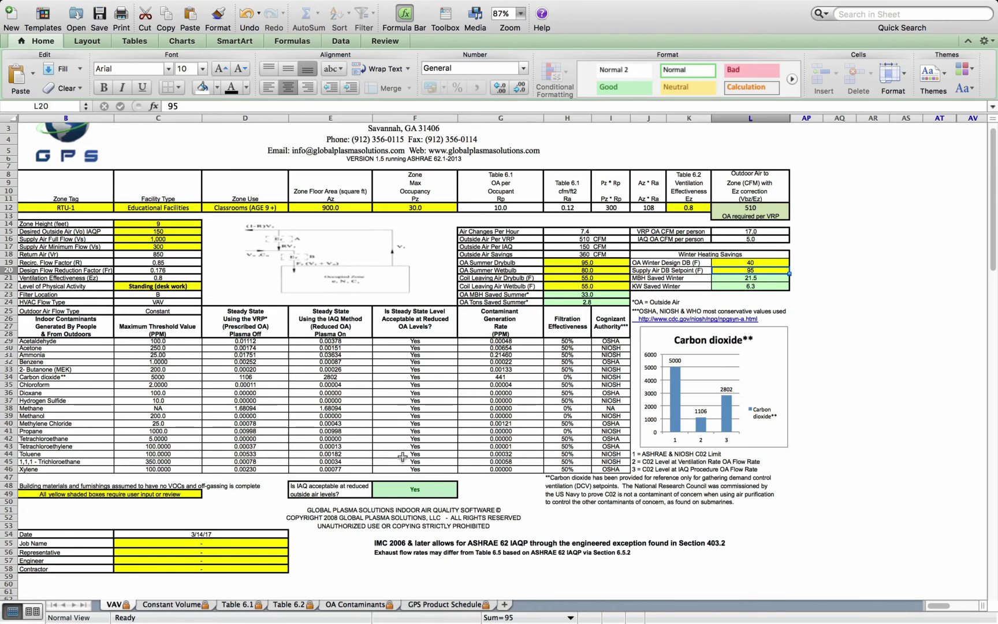
# Step: Switch to Constant Volume and check the zone tag, facility, use, area, occupancy and ventilation effectiveness
pyautogui.click(174, 605)
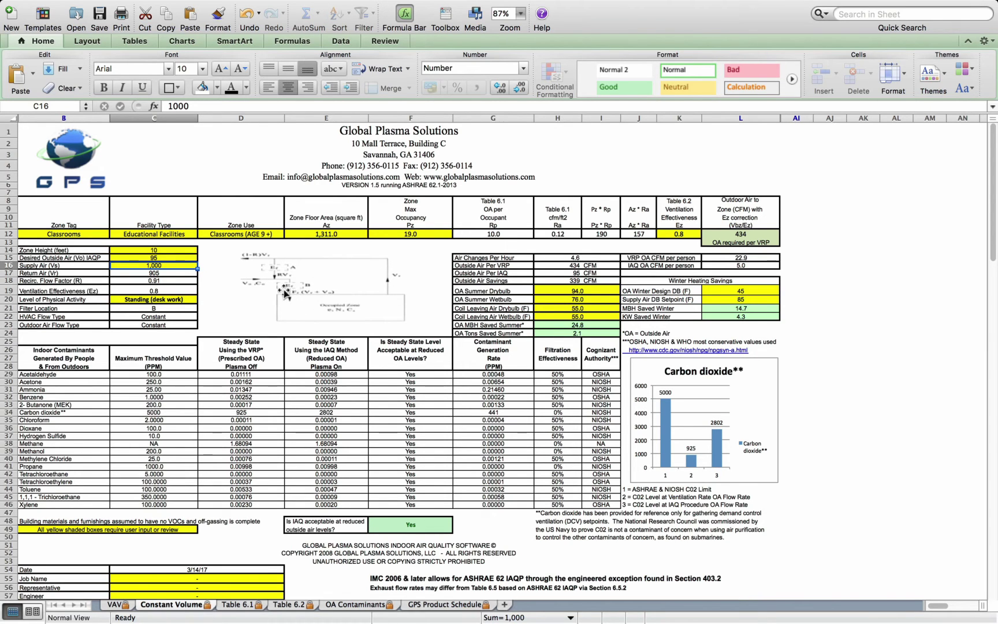
pyautogui.click(150, 309)
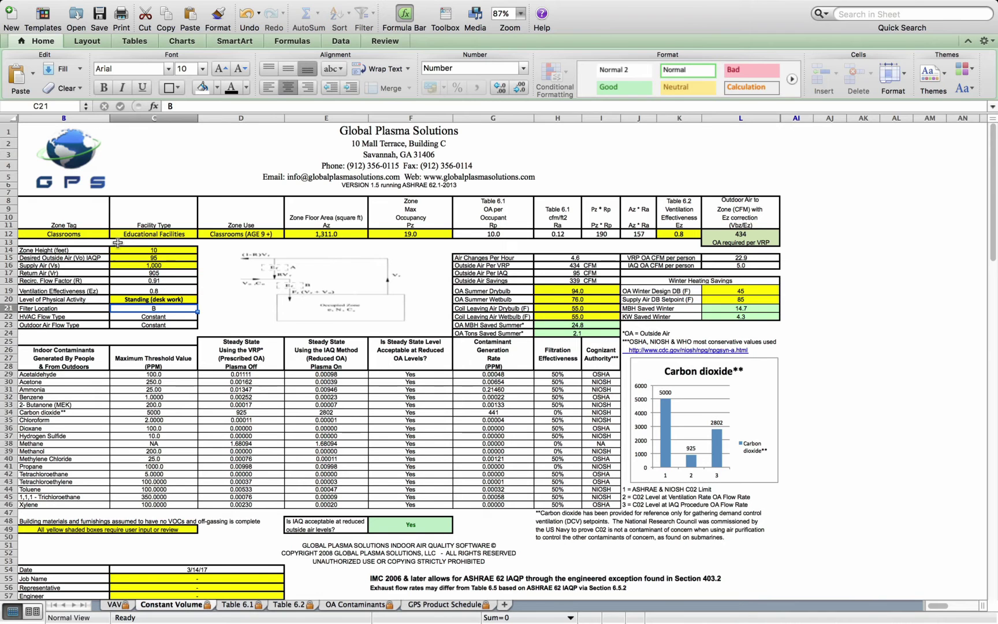
pyautogui.click(89, 233)
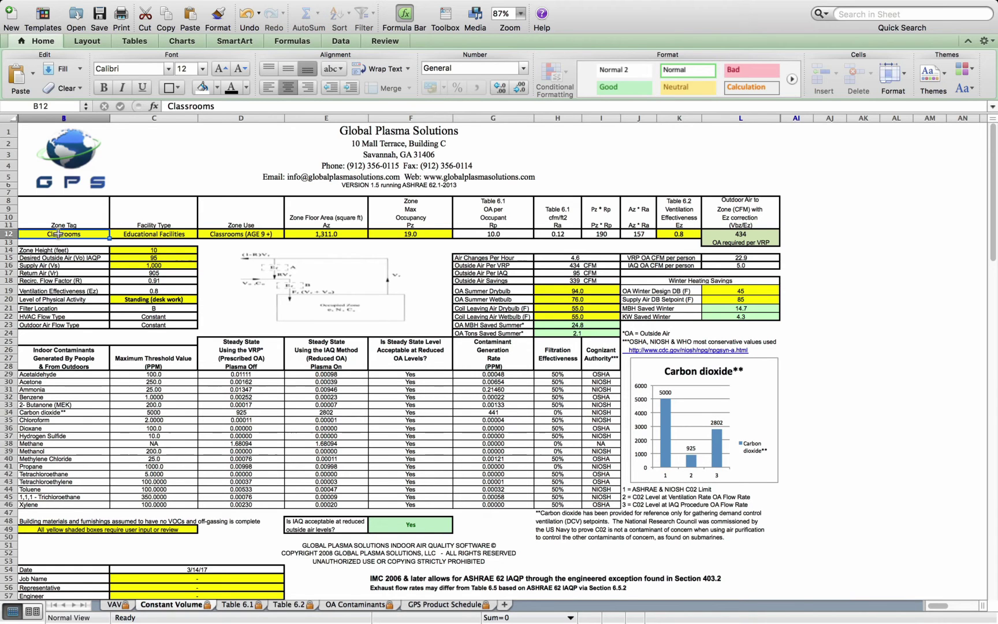
pyautogui.click(176, 233)
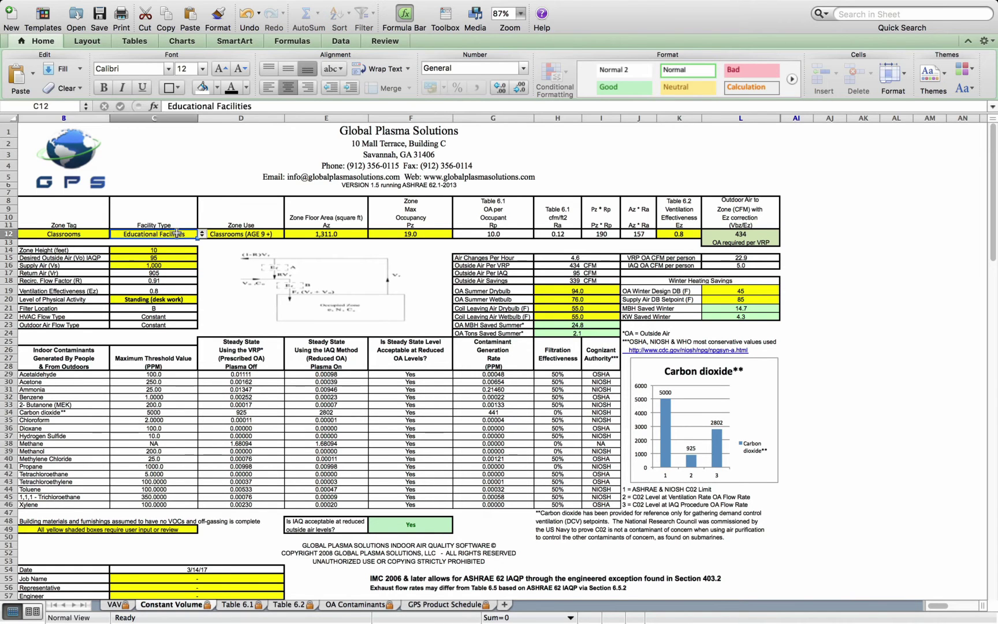
pyautogui.click(246, 234)
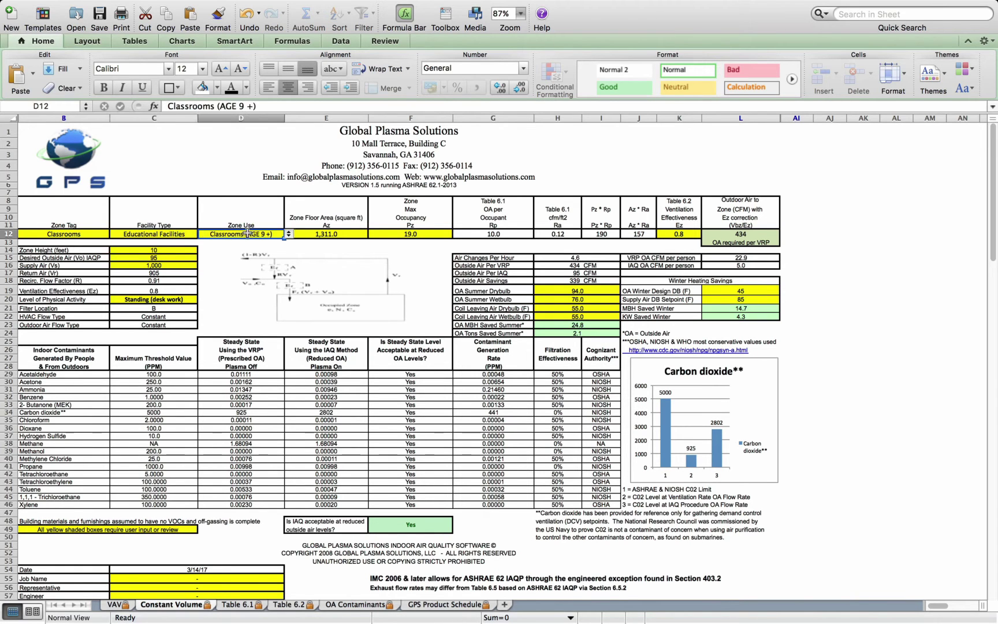
pyautogui.click(342, 234)
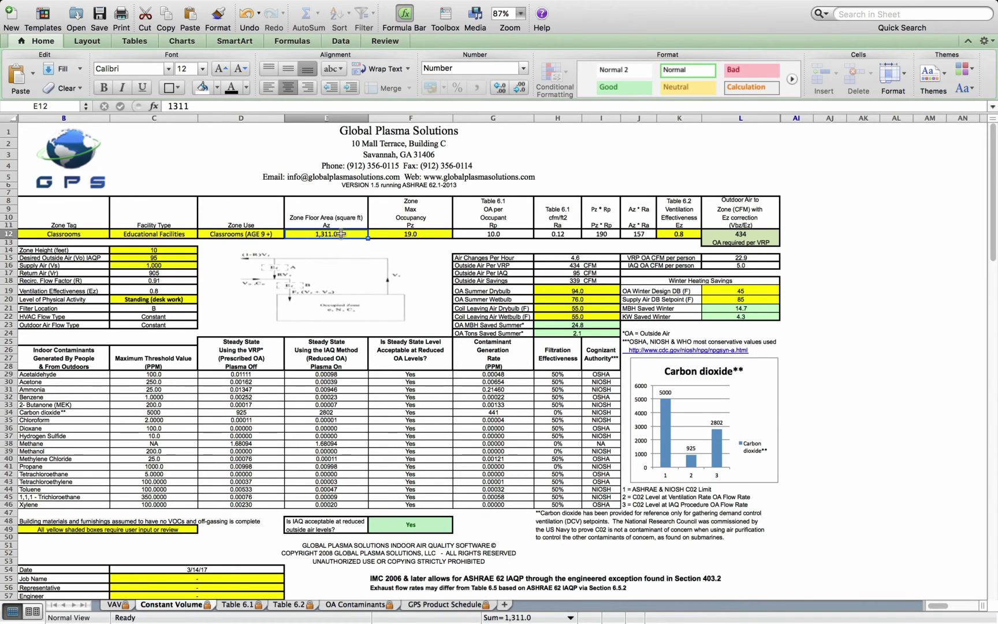
pyautogui.click(435, 232)
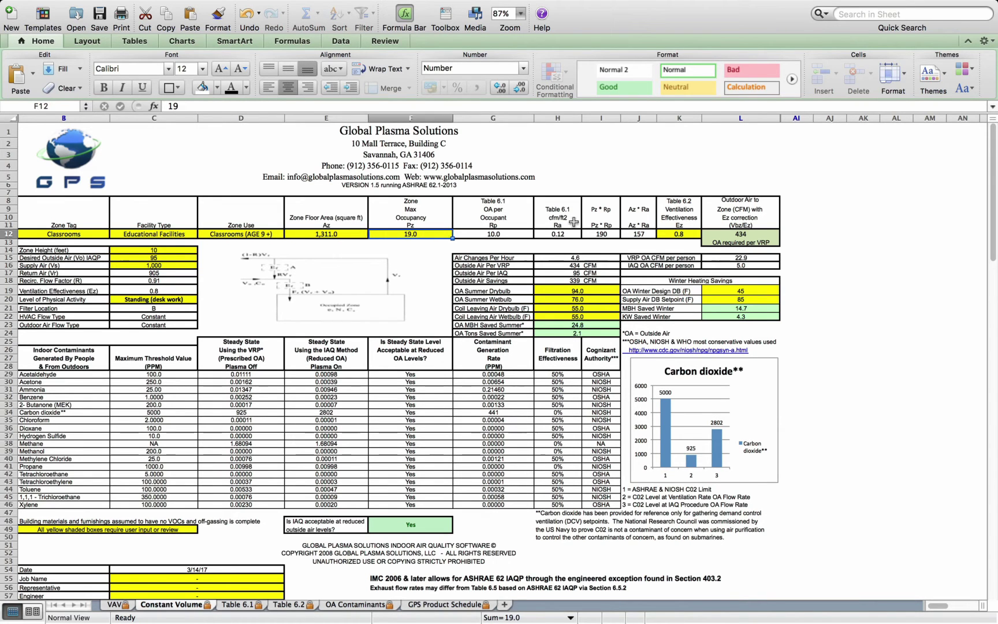
pyautogui.click(674, 231)
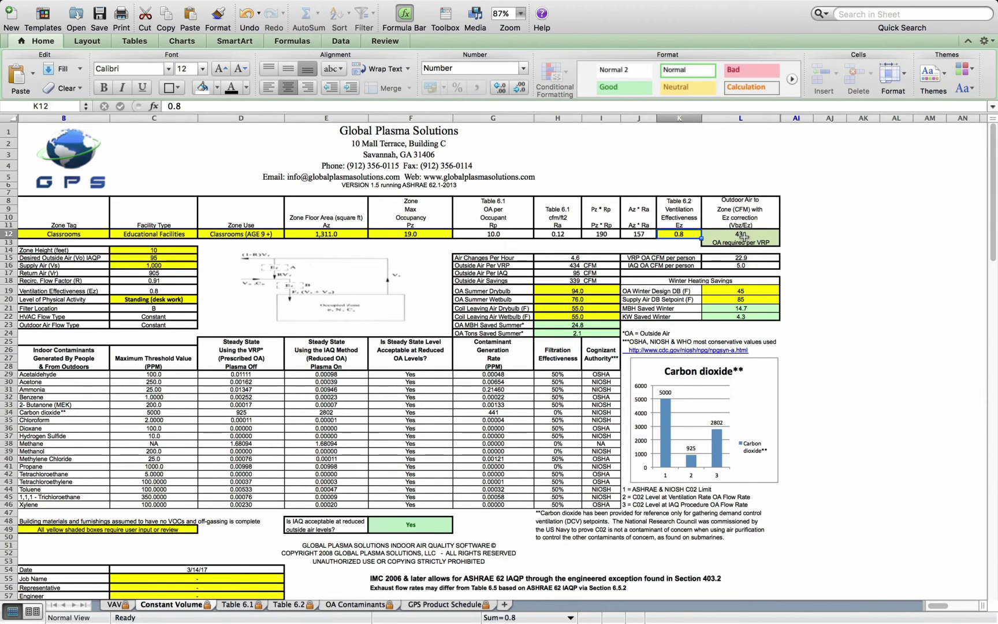
# Step: Check the zone height, desired outside air formula, supply air and physical activity entries
pyautogui.click(156, 250)
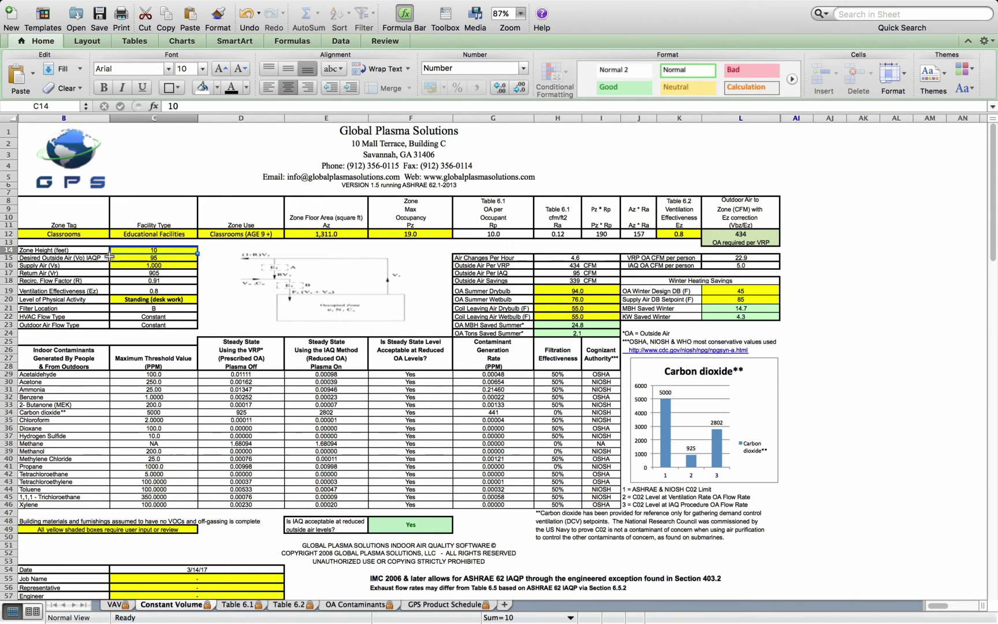
pyautogui.click(138, 258)
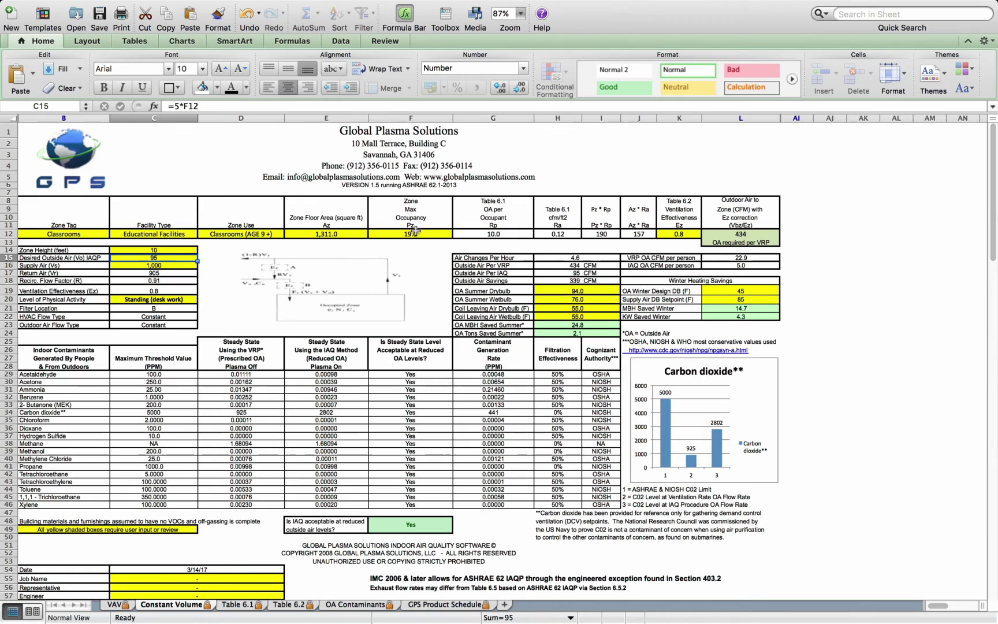
pyautogui.click(155, 264)
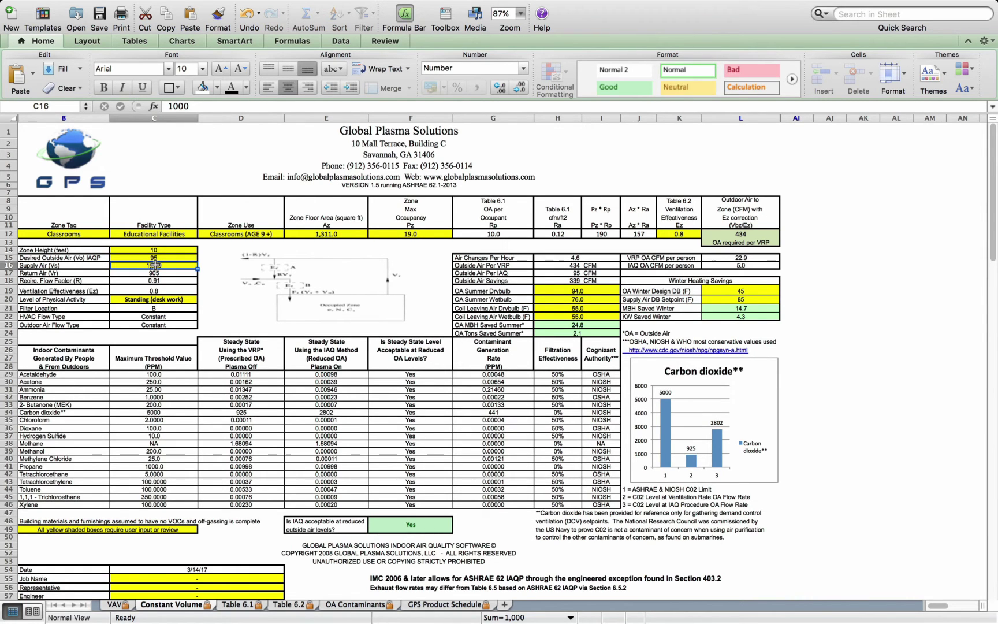
pyautogui.click(160, 301)
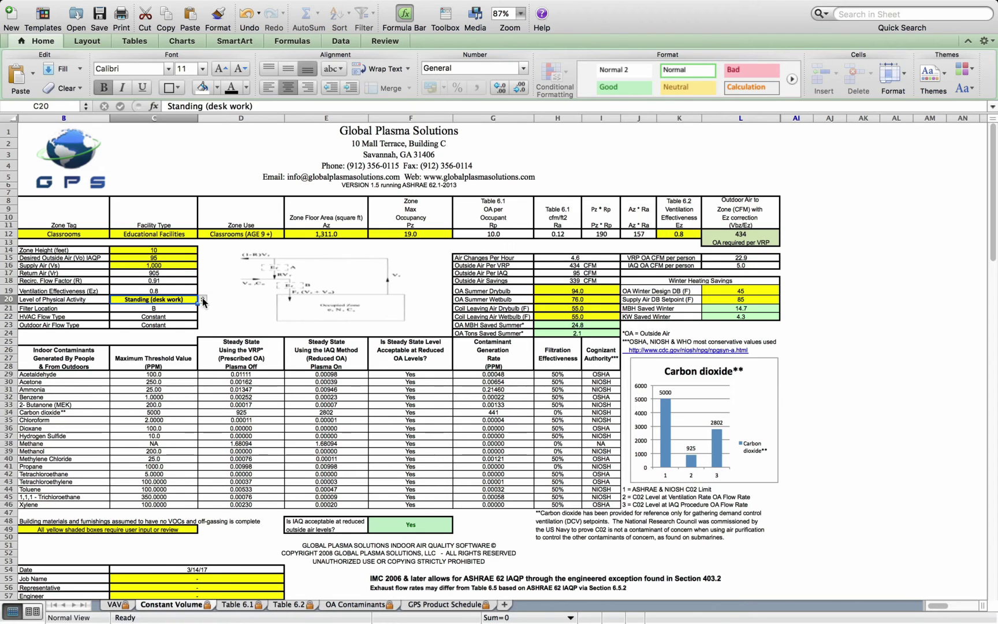
# Step: Look over the physical activity list, then switch to the OA Contaminants sheet
pyautogui.click(203, 301)
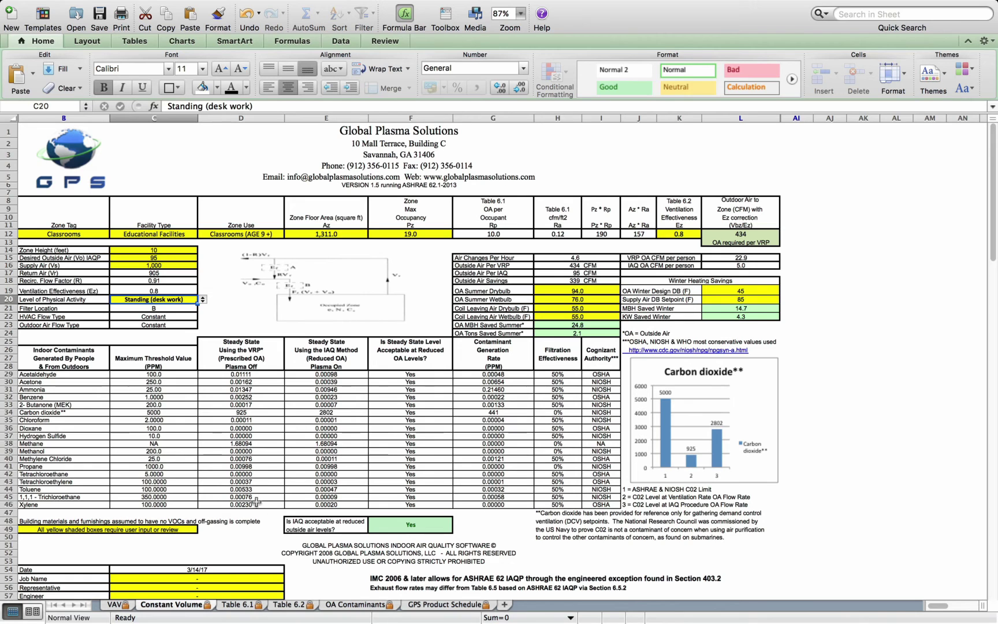
pyautogui.click(346, 605)
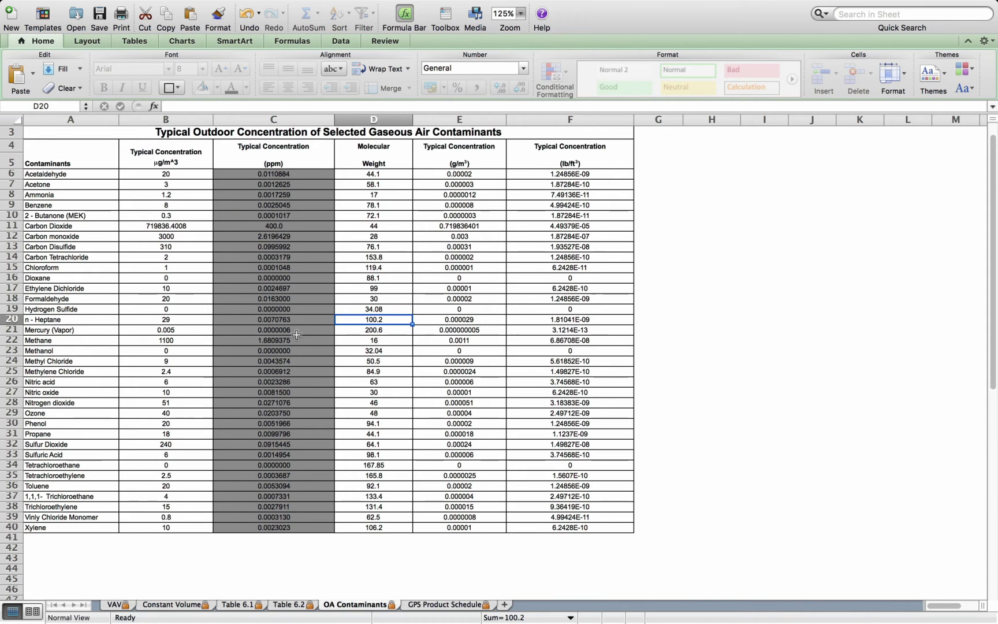
# Step: Set Carbon Dioxide's outdoor concentration in C11 to 300 ppm, then go back to Constant Volume
pyautogui.click(272, 224)
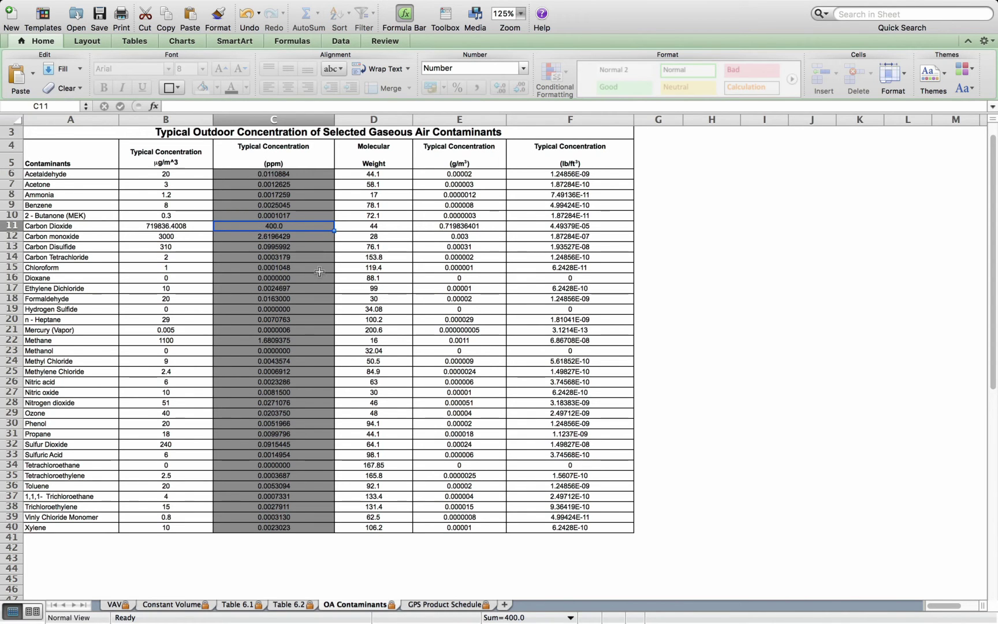
pyautogui.write('300')
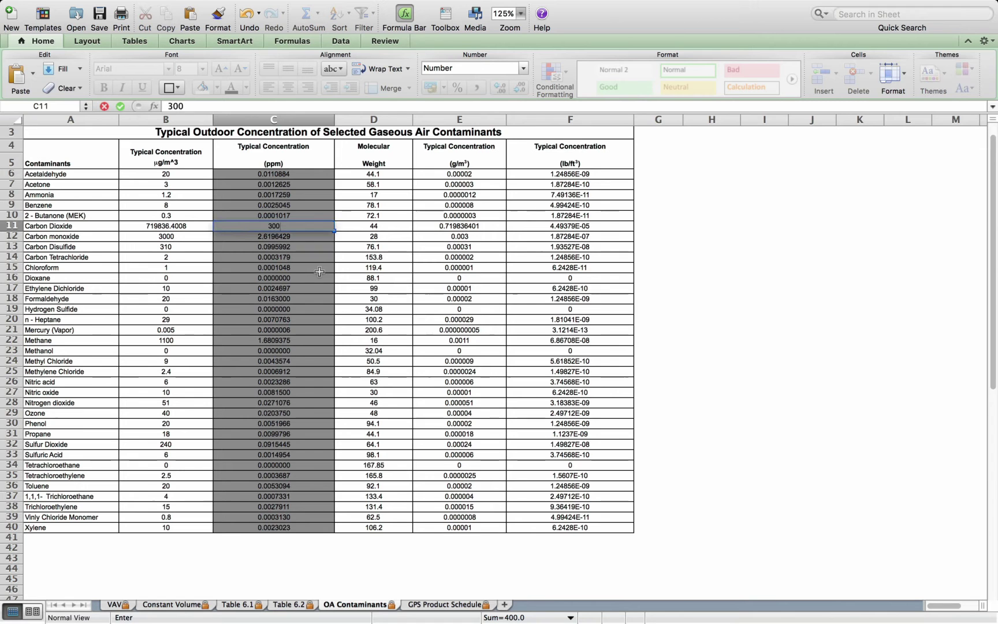
pyautogui.press('Return')
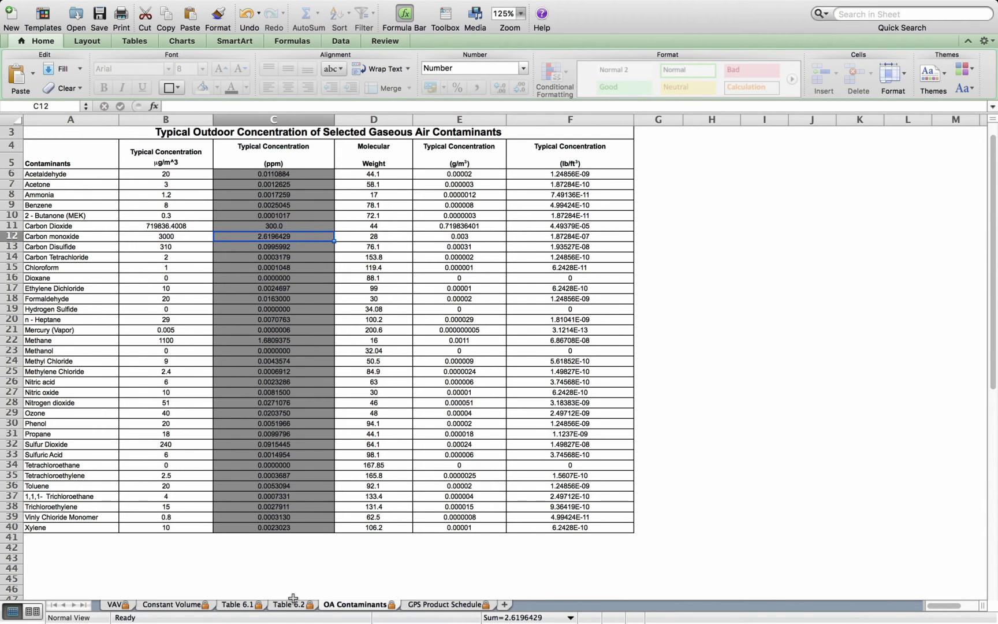
pyautogui.click(196, 605)
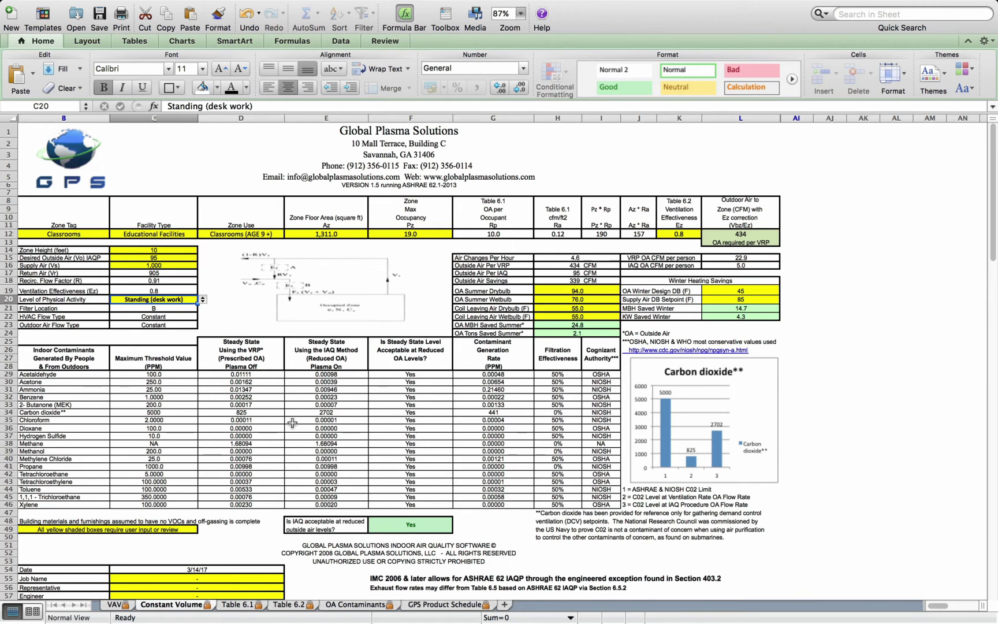
pyautogui.moveTo(115, 614)
# Step: Flip through the OA Contaminants, Table 6.2 and Constant Volume sheets
pyautogui.click(357, 604)
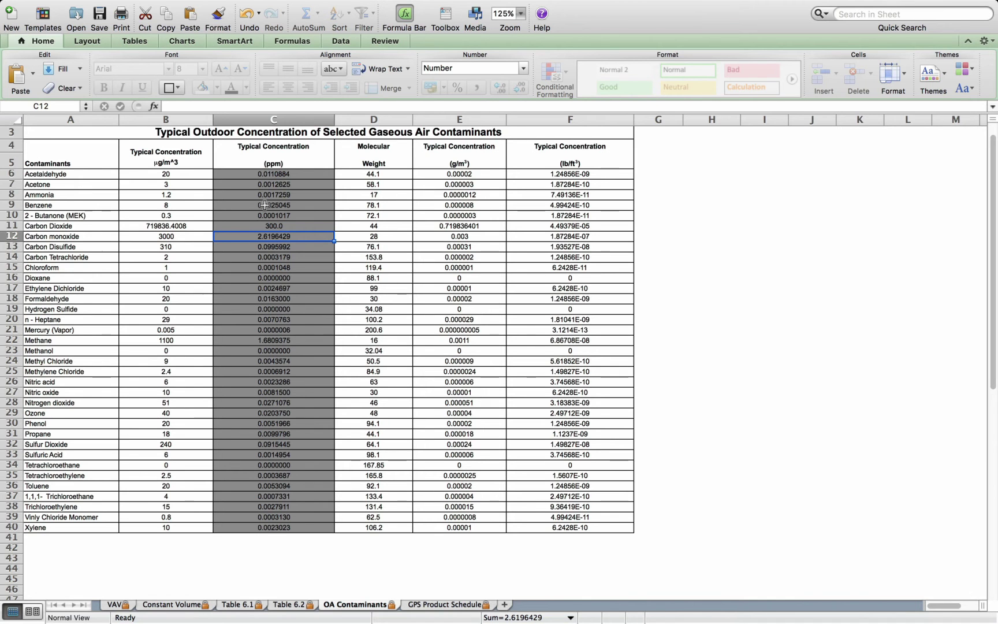
pyautogui.click(292, 605)
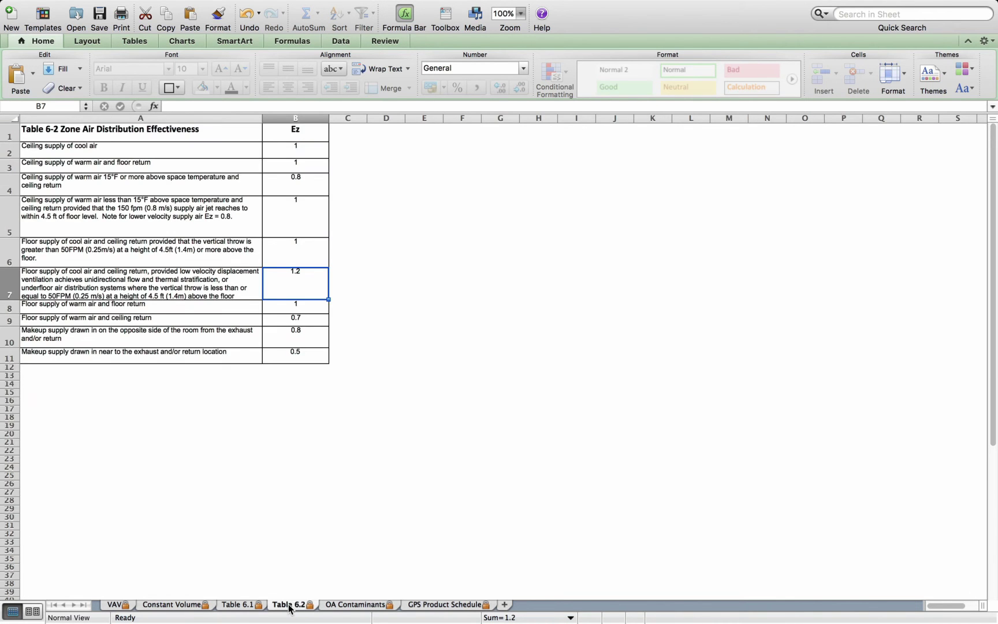
pyautogui.click(187, 605)
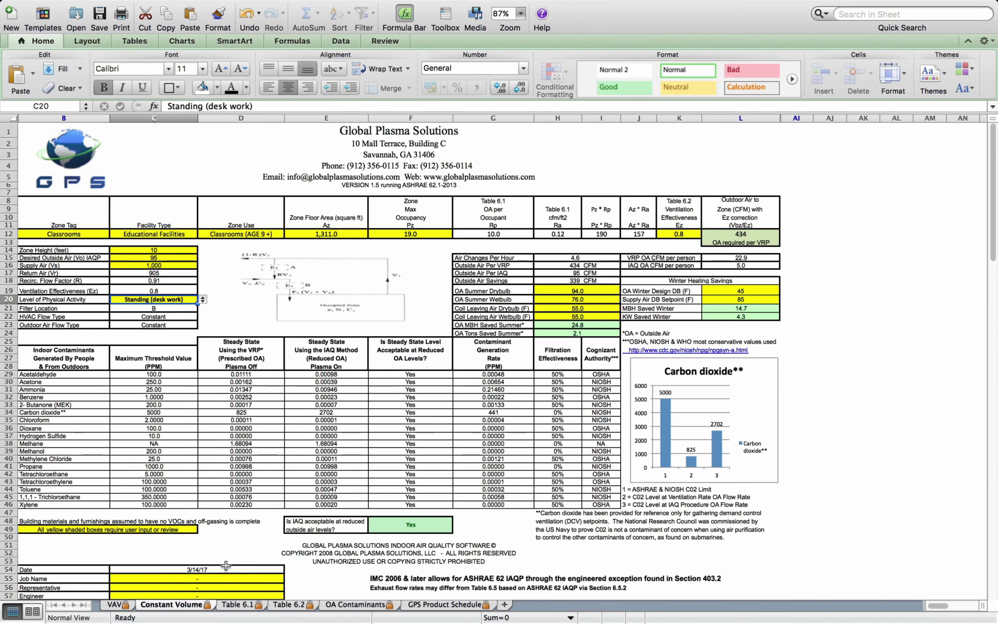
pyautogui.click(440, 605)
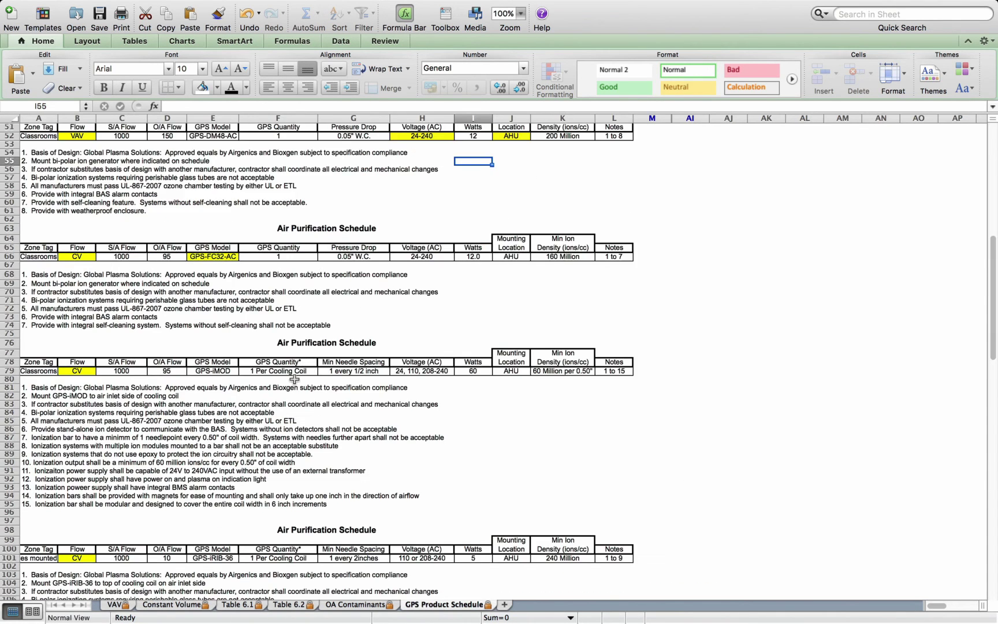
pyautogui.scroll(10, 295, 380)
pyautogui.scroll(5, 295, 380)
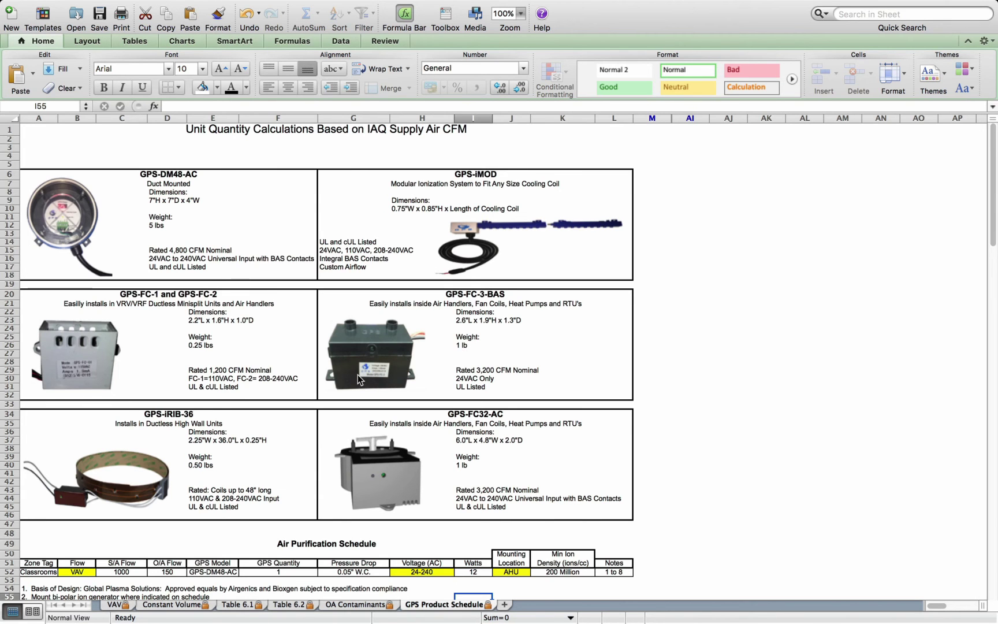
pyautogui.scroll(-5, 360, 380)
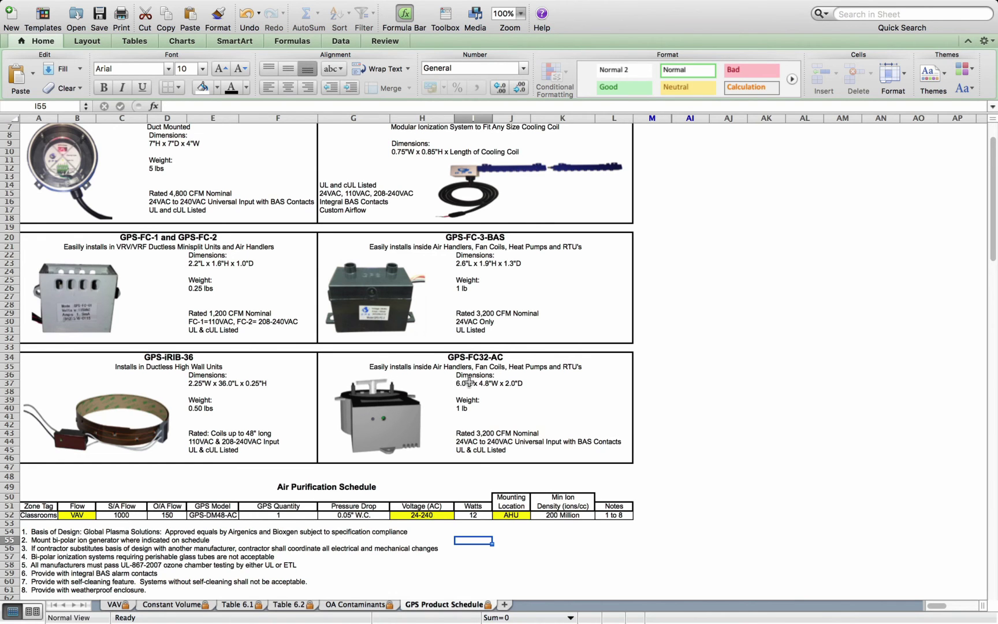
pyautogui.scroll(-1, 468, 382)
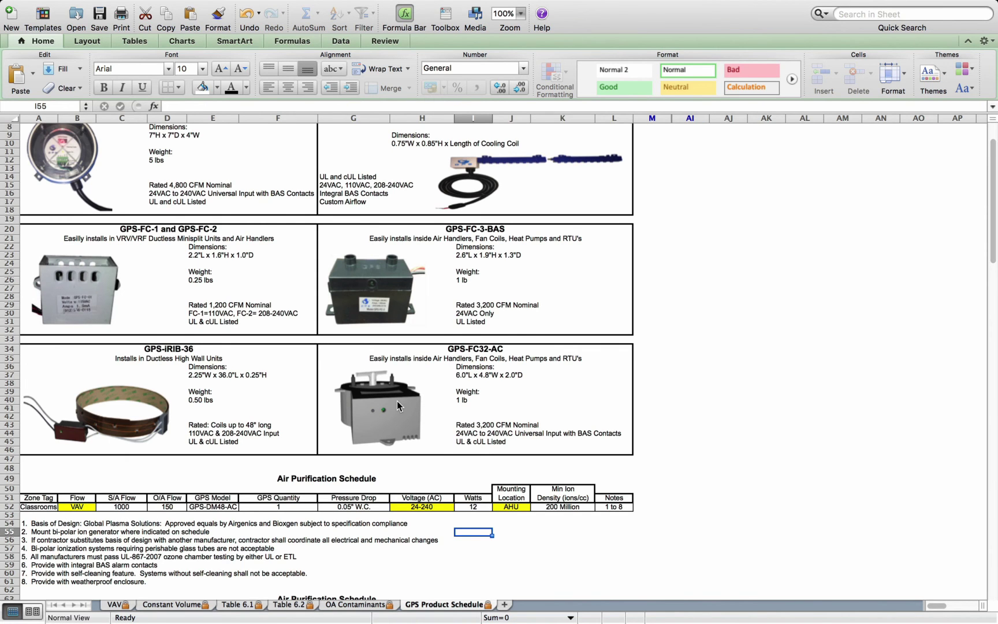
pyautogui.scroll(-10, 397, 401)
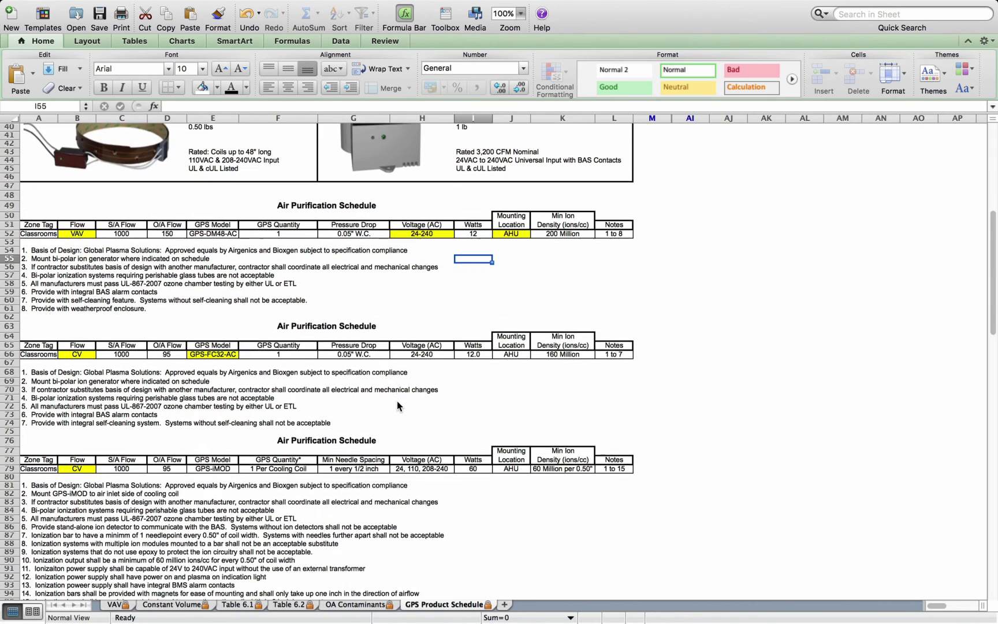
pyautogui.scroll(-1, 396, 406)
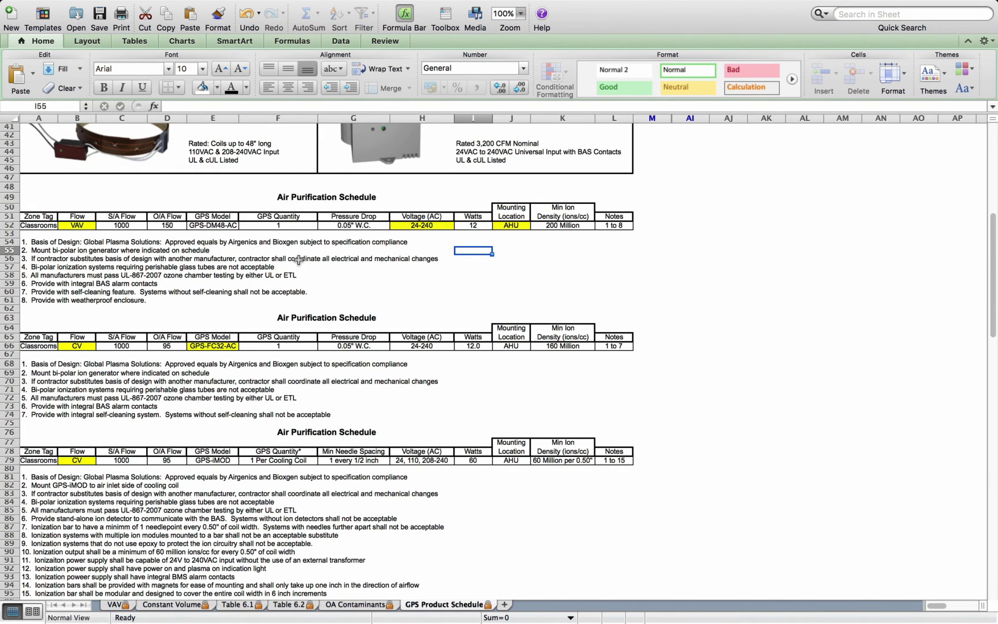
# Step: Change the first Air Purification Schedule's Flow from VAV to CV
pyautogui.click(222, 225)
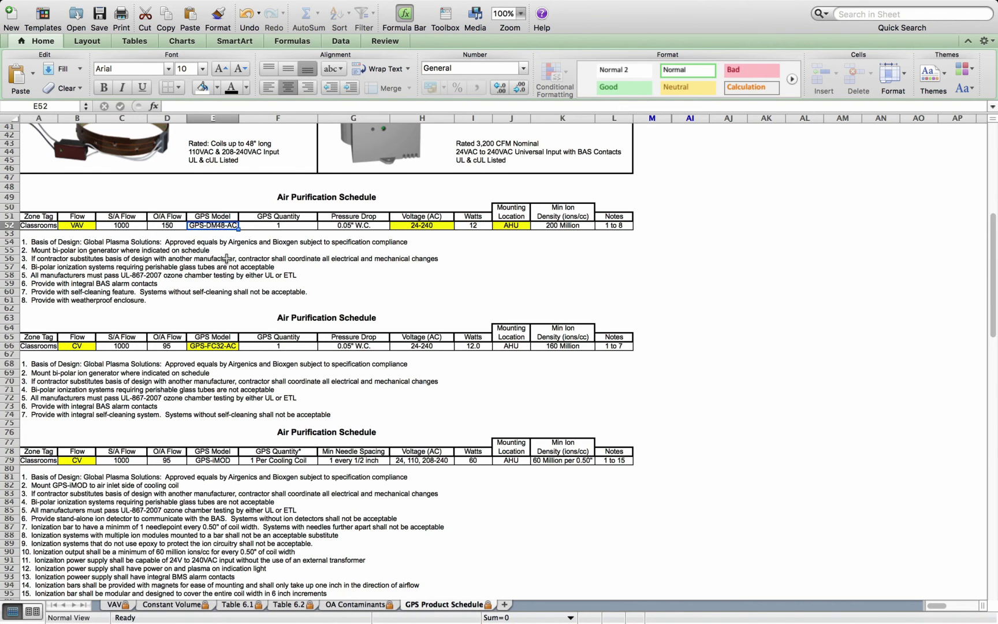
pyautogui.scroll(10, 225, 249)
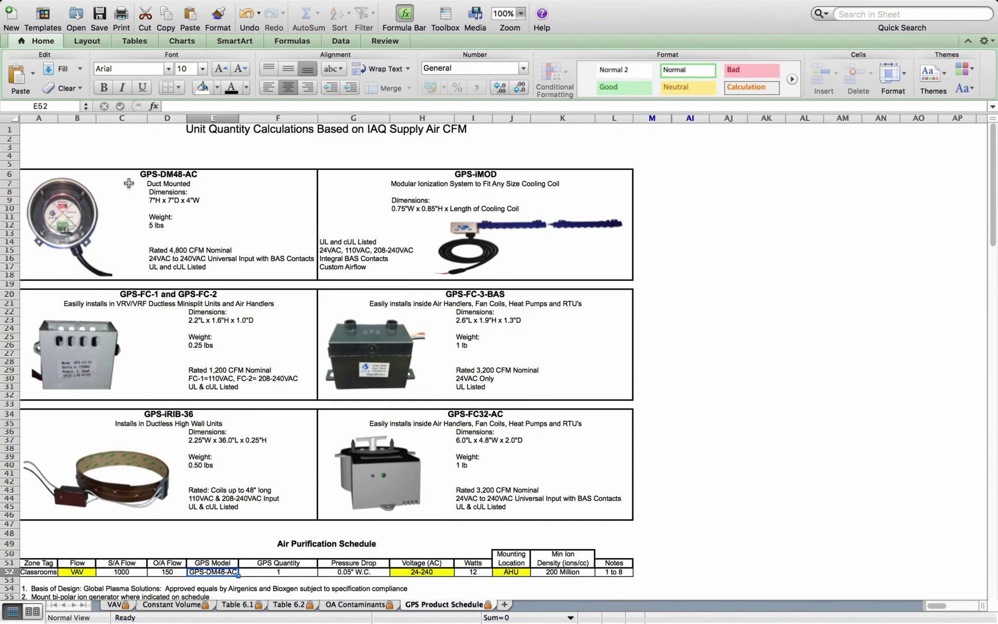
pyautogui.scroll(-5, 200, 344)
pyautogui.scroll(-7, 201, 344)
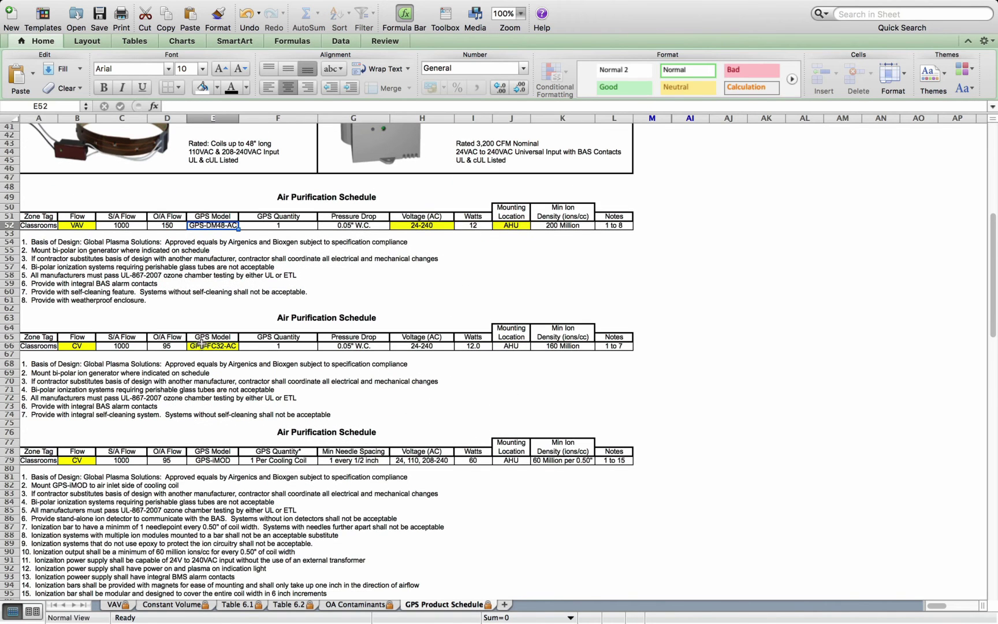
pyautogui.click(84, 225)
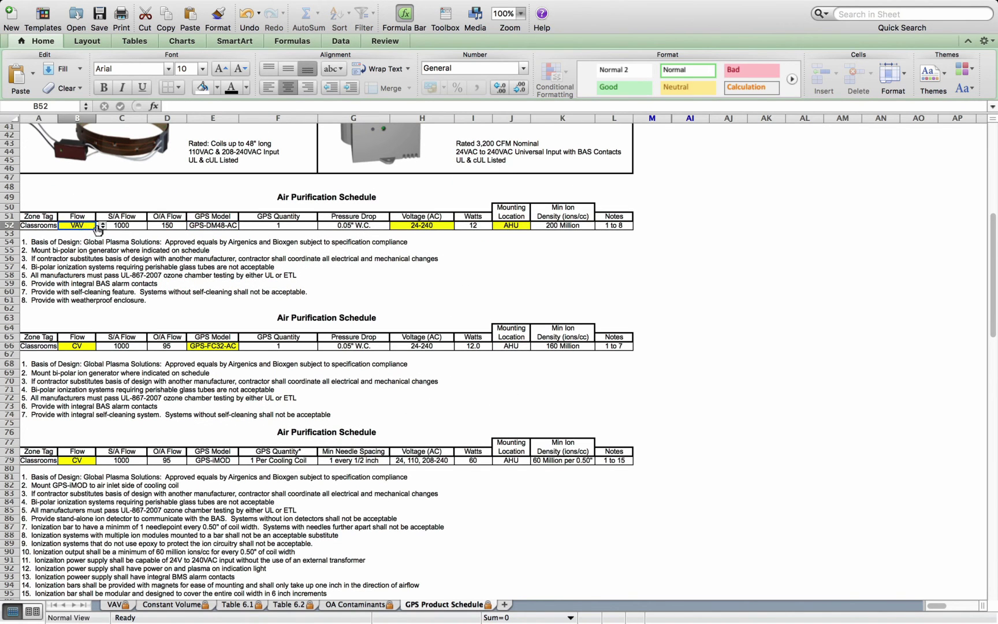
pyautogui.click(103, 226)
pyautogui.click(87, 238)
pyautogui.click(102, 225)
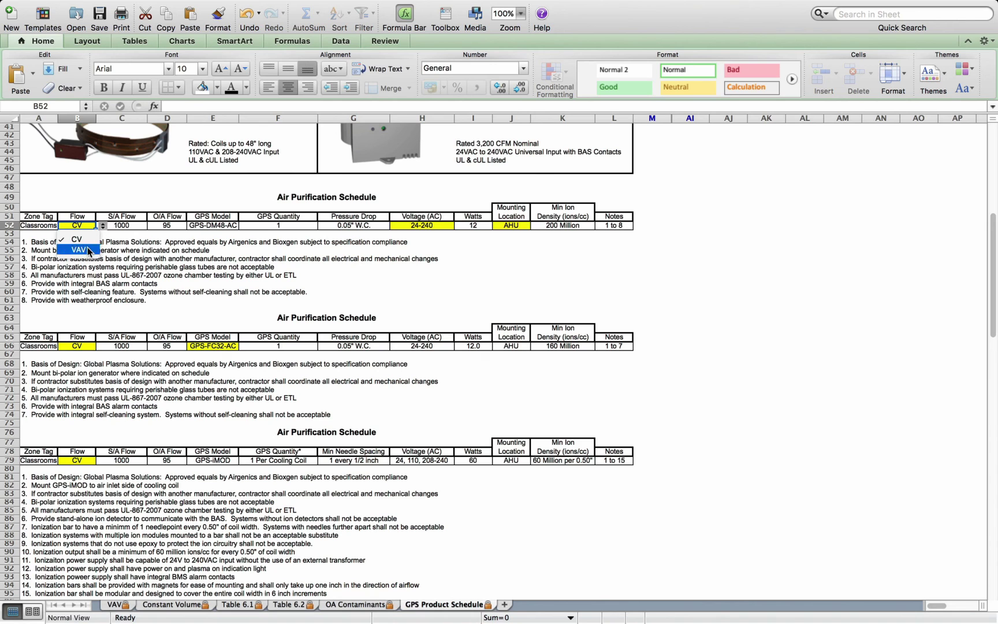
pyautogui.press('Escape')
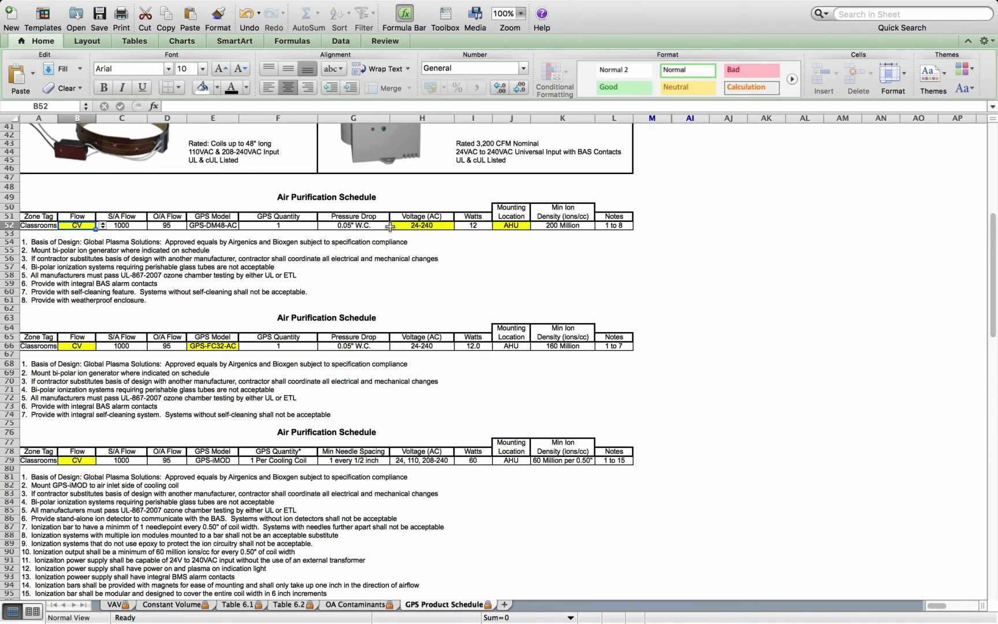
# Step: Verify the 24-240 voltage, 12 watts, AHU mounting and minimum ion density entries
pyautogui.click(408, 227)
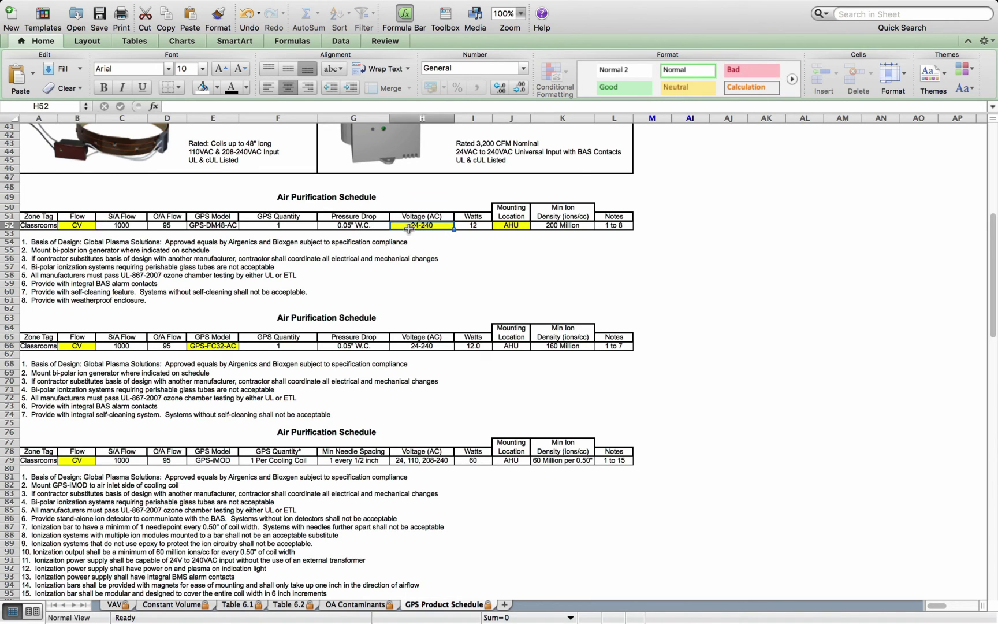
pyautogui.click(472, 222)
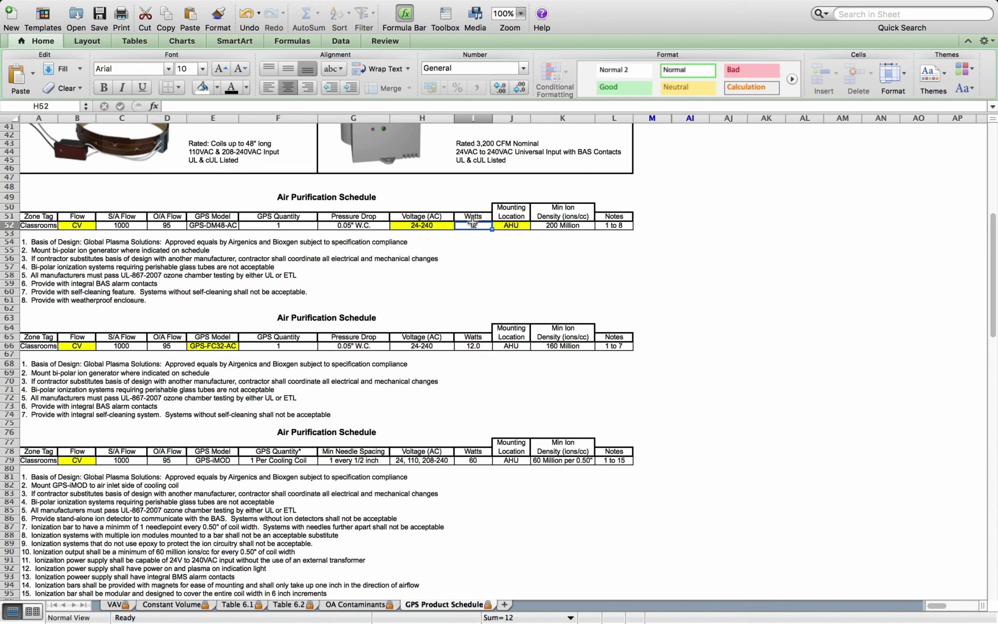
pyautogui.click(511, 225)
pyautogui.click(537, 226)
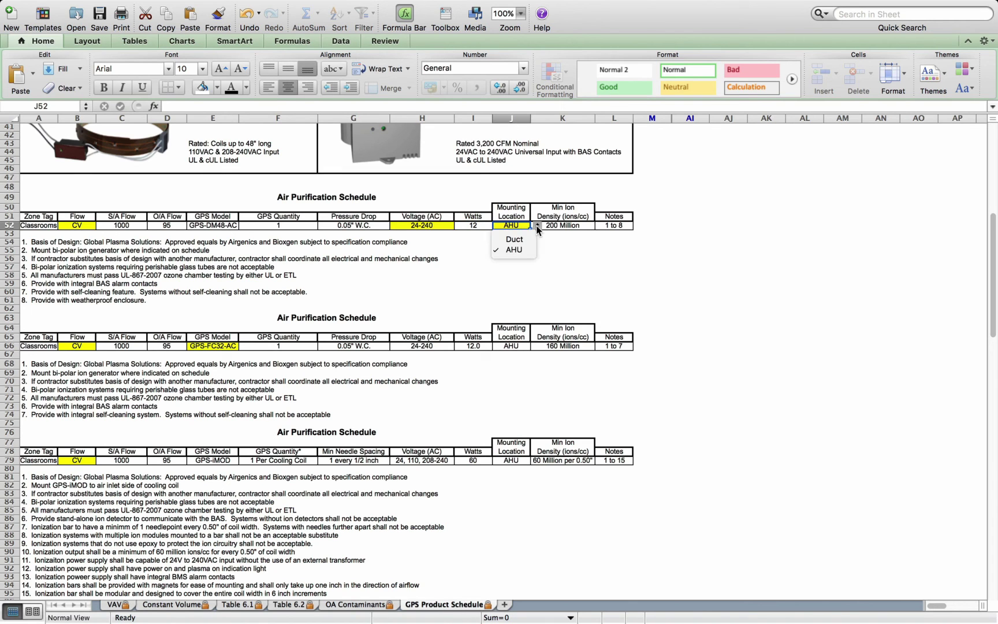
pyautogui.click(536, 226)
pyautogui.click(565, 224)
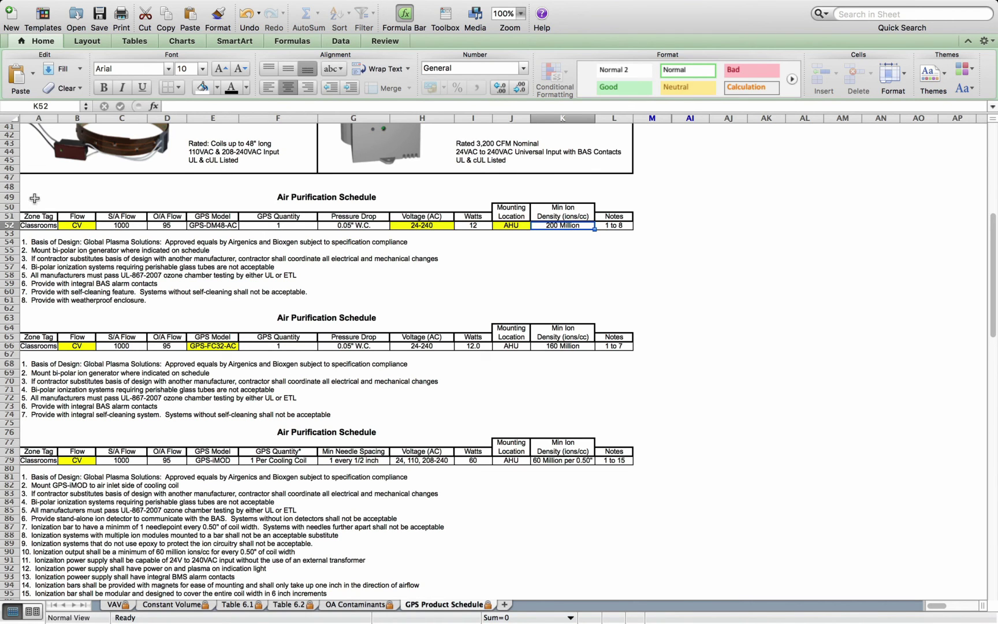
# Step: Switch the second schedule's GPS model to GPS-FC-3-BAS, giving 24 V, 2.2 watts and 40 Million ions/cc
pyautogui.moveTo(35, 198); pyautogui.dragTo(132, 300)
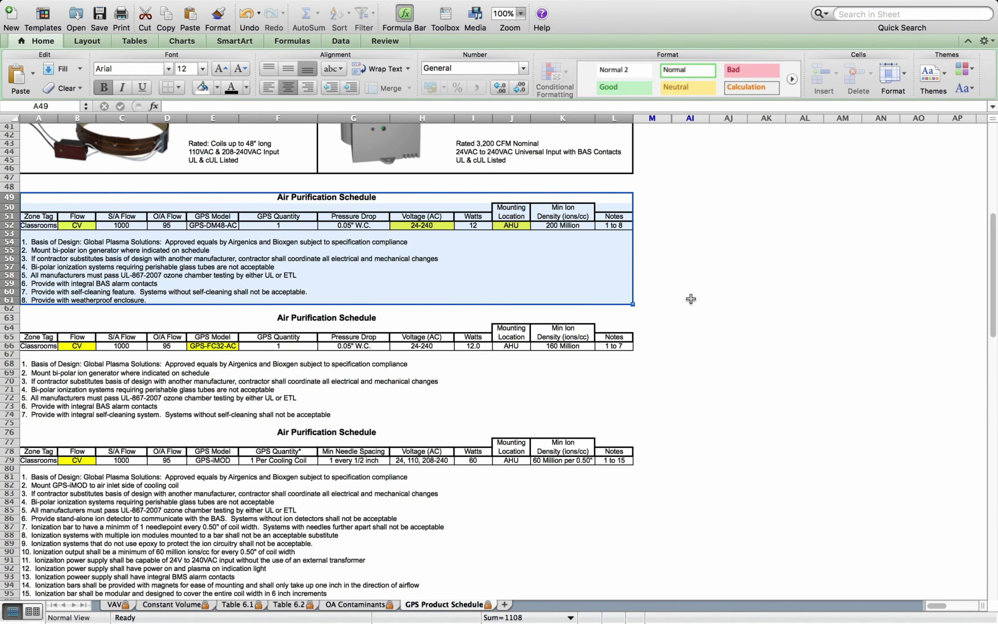
pyautogui.click(308, 396)
pyautogui.click(201, 346)
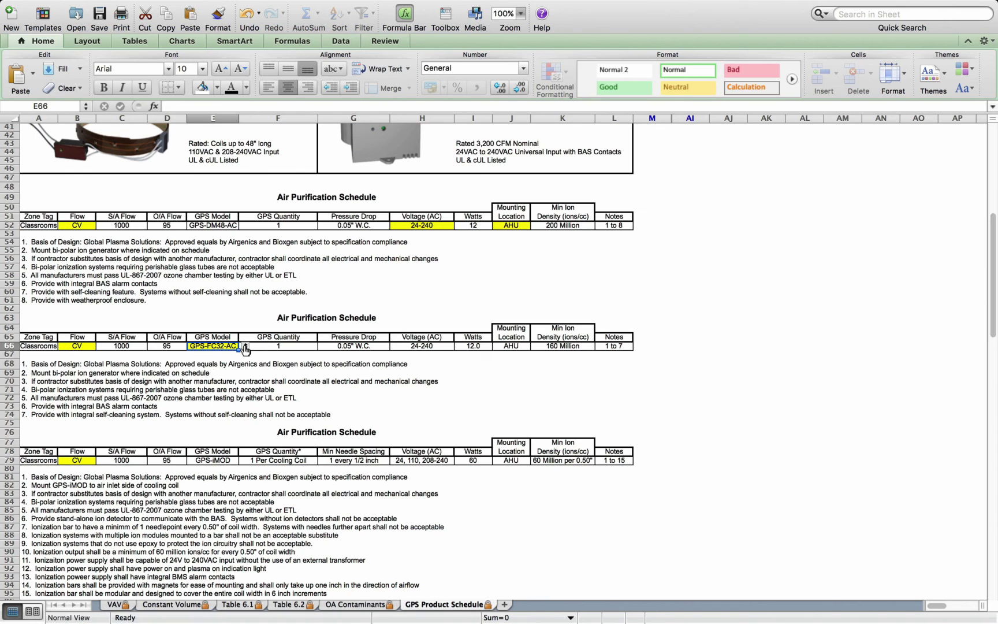
pyautogui.click(246, 346)
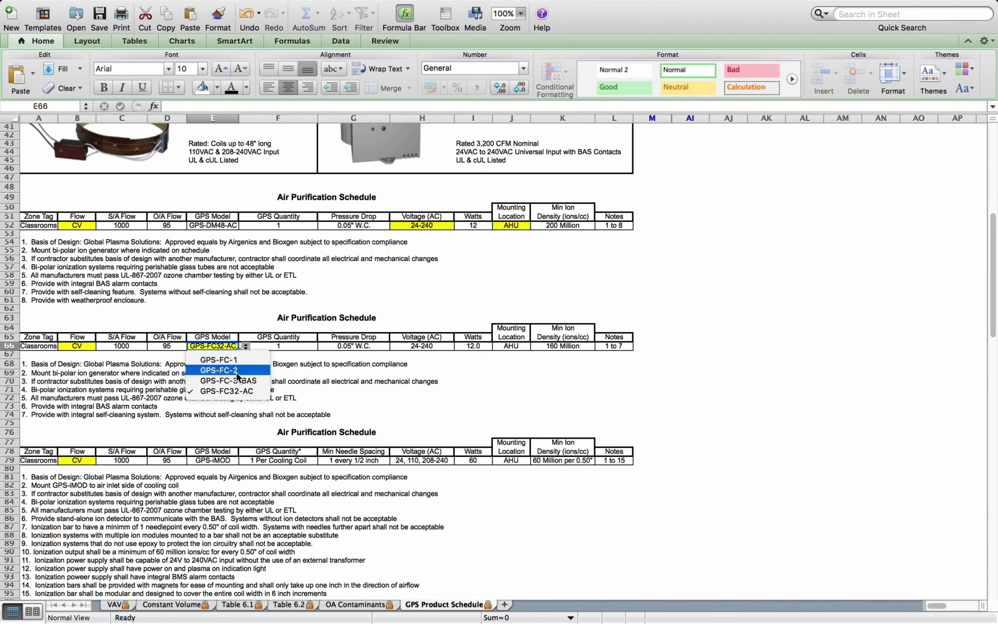
pyautogui.press('Escape')
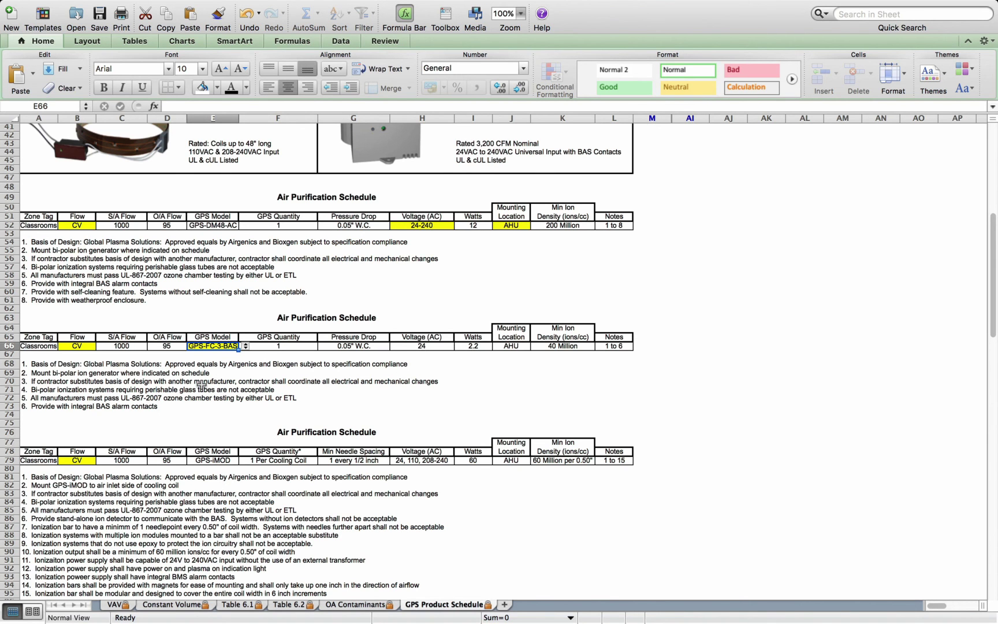
pyautogui.scroll(-1, 201, 386)
pyautogui.scroll(-10, 201, 385)
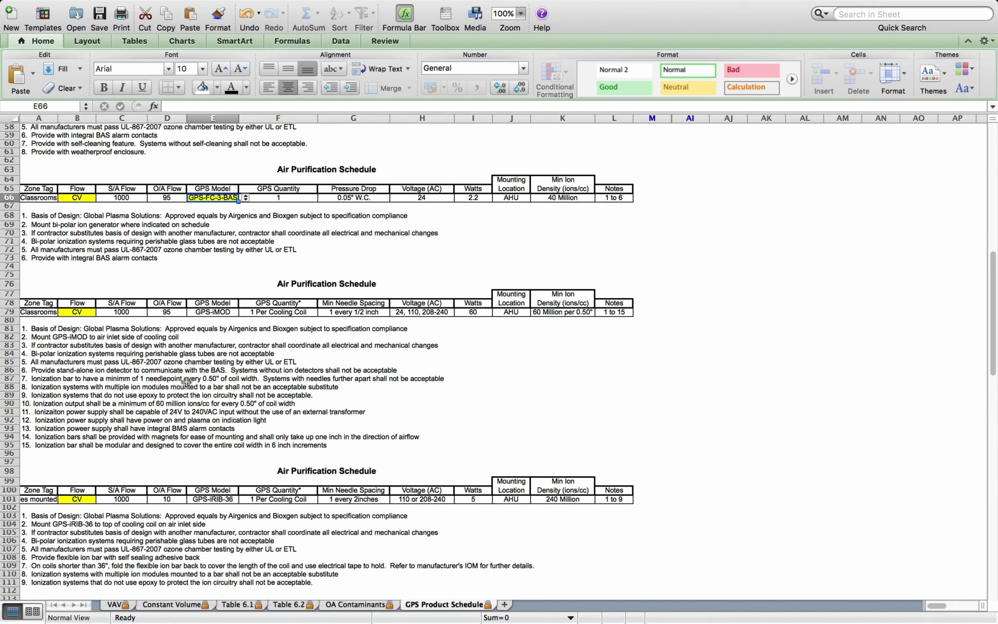
pyautogui.scroll(-1, 248, 370)
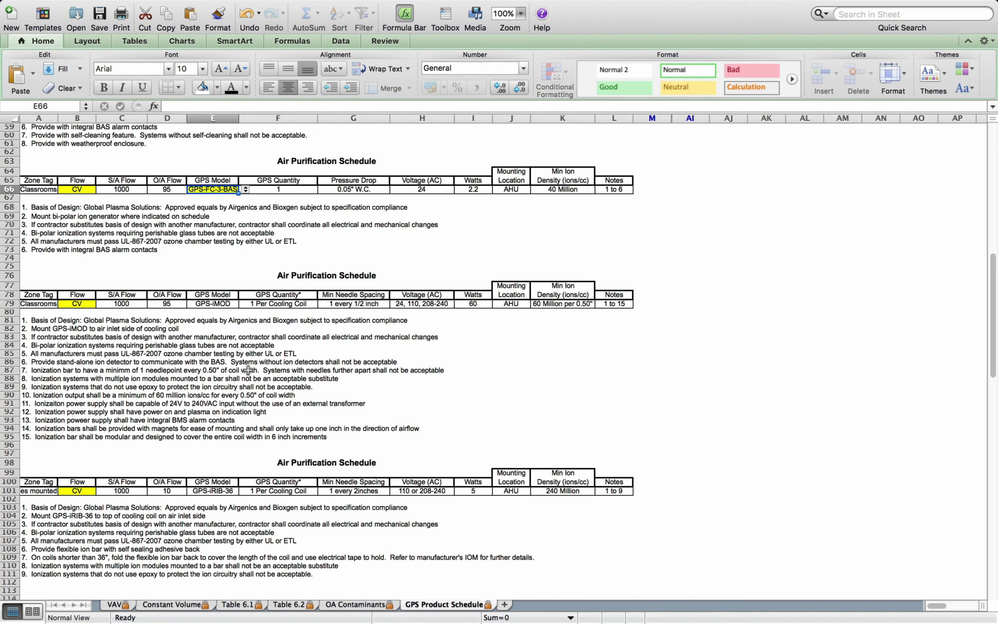
pyautogui.scroll(-12, 244, 361)
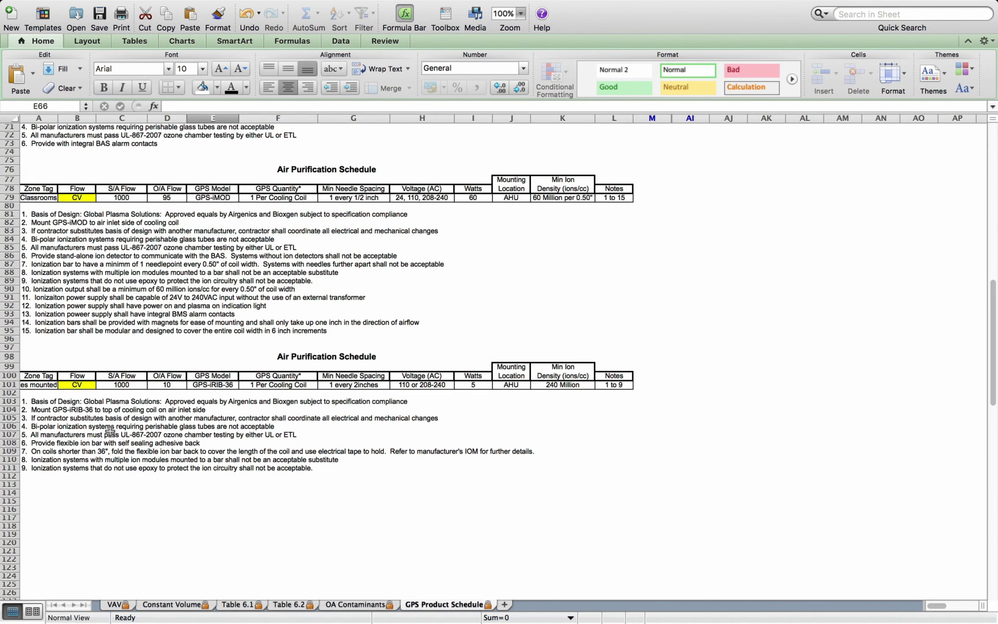
pyautogui.scroll(20, 110, 430)
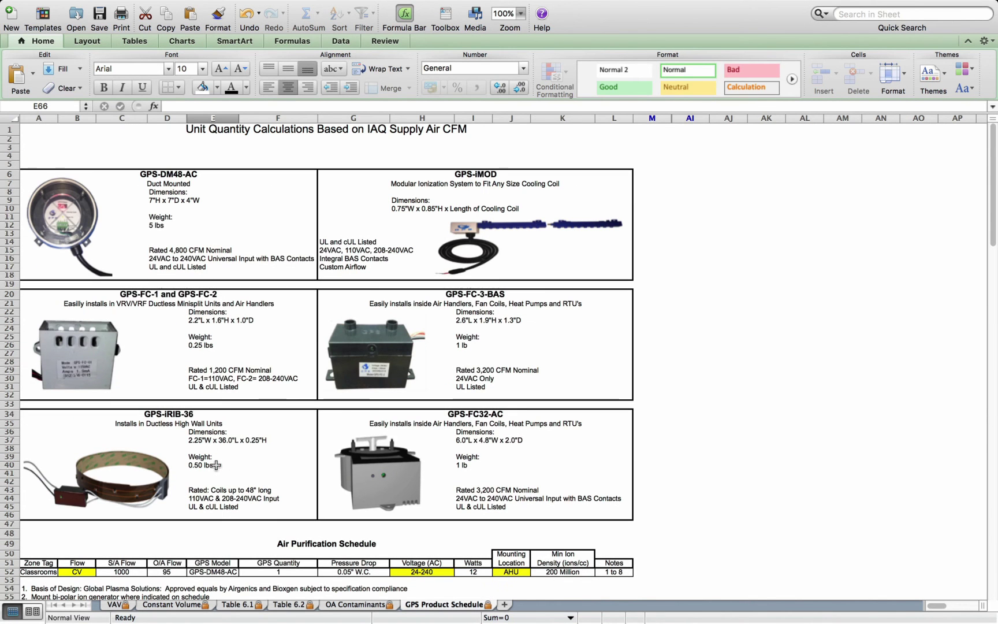